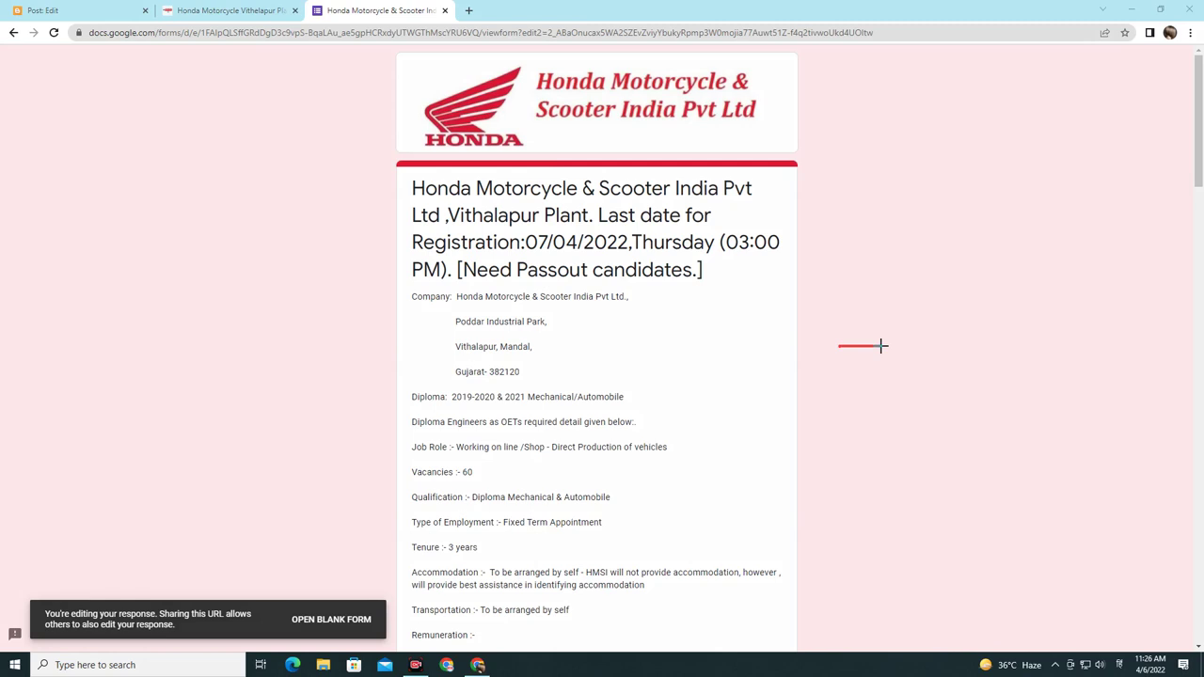
# Step: Mark the Honda banner, form title, company name and Poddar Industrial Park address line in red, and clear the markings
pyautogui.moveTo(869, 336)
pyautogui.mouseDown()
pyautogui.moveTo(881, 350)
pyautogui.moveTo(868, 362)
pyautogui.mouseUp()
pyautogui.moveTo(425, 65)
pyautogui.mouseDown()
pyautogui.moveTo(721, 57)
pyautogui.moveTo(766, 78)
pyautogui.moveTo(773, 141)
pyautogui.moveTo(599, 165)
pyautogui.moveTo(465, 167)
pyautogui.moveTo(392, 126)
pyautogui.moveTo(405, 72)
pyautogui.moveTo(441, 60)
pyautogui.mouseUp()
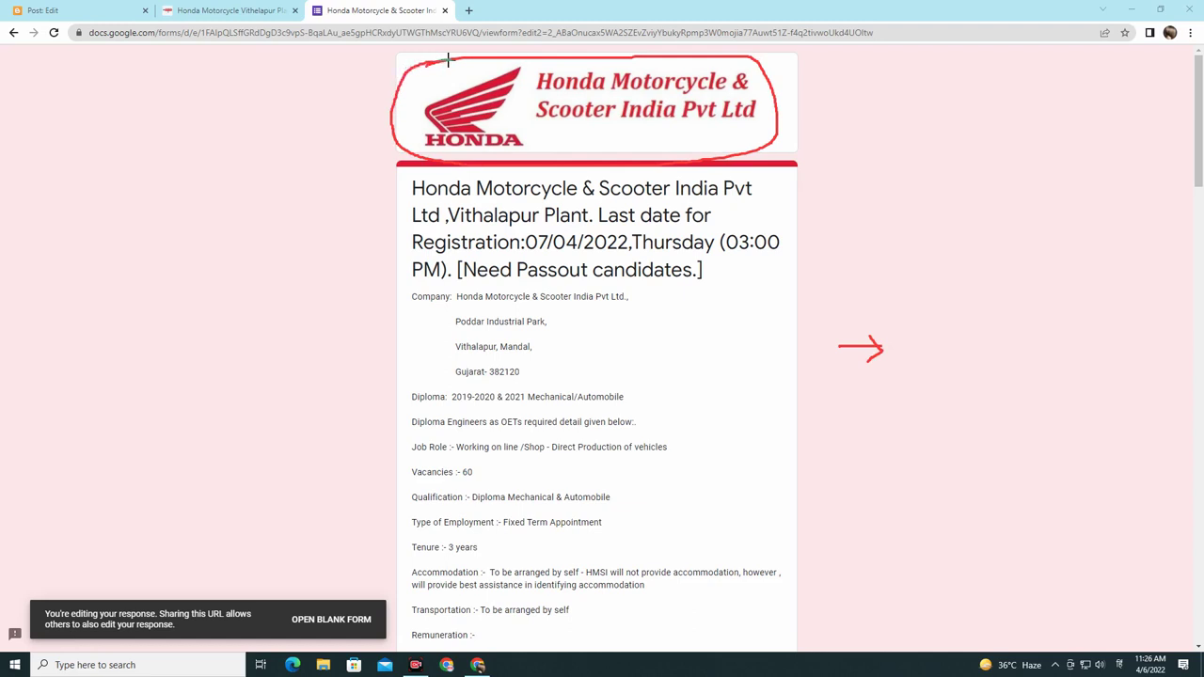
pyautogui.moveTo(411, 198)
pyautogui.mouseDown()
pyautogui.moveTo(749, 197)
pyautogui.moveTo(771, 181)
pyautogui.moveTo(409, 176)
pyautogui.moveTo(406, 196)
pyautogui.mouseUp()
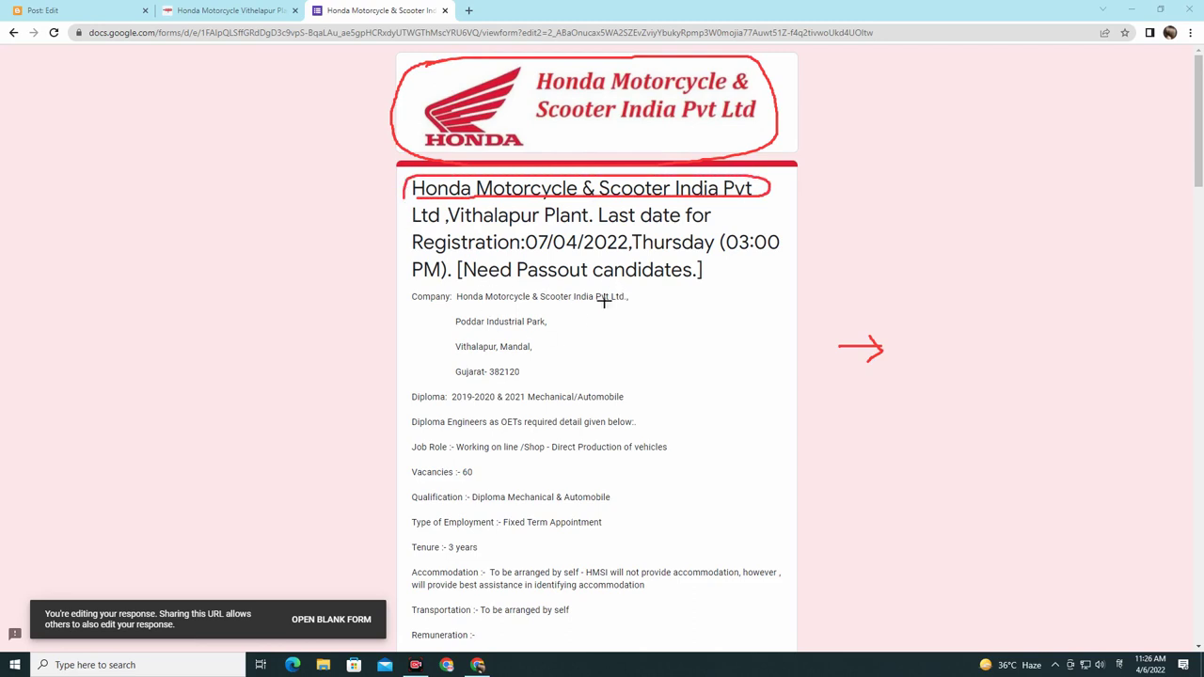
pyautogui.moveTo(443, 306); pyautogui.dragTo(633, 299)
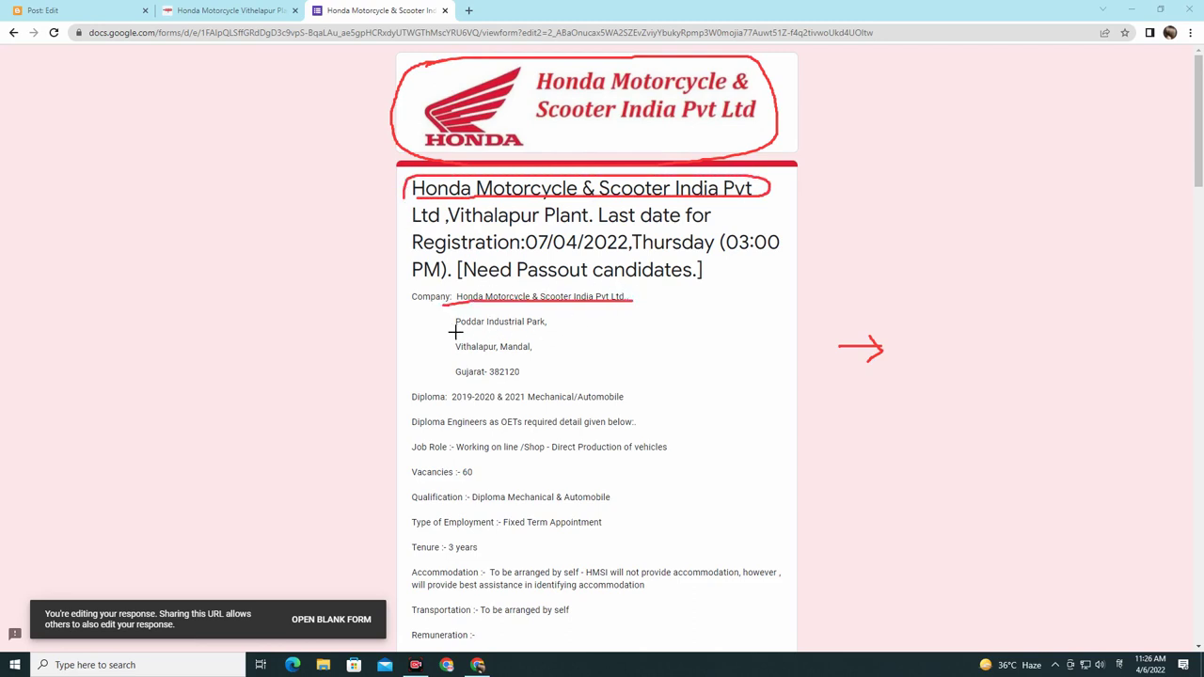
pyautogui.moveTo(455, 332); pyautogui.dragTo(548, 332)
pyautogui.press('Escape')
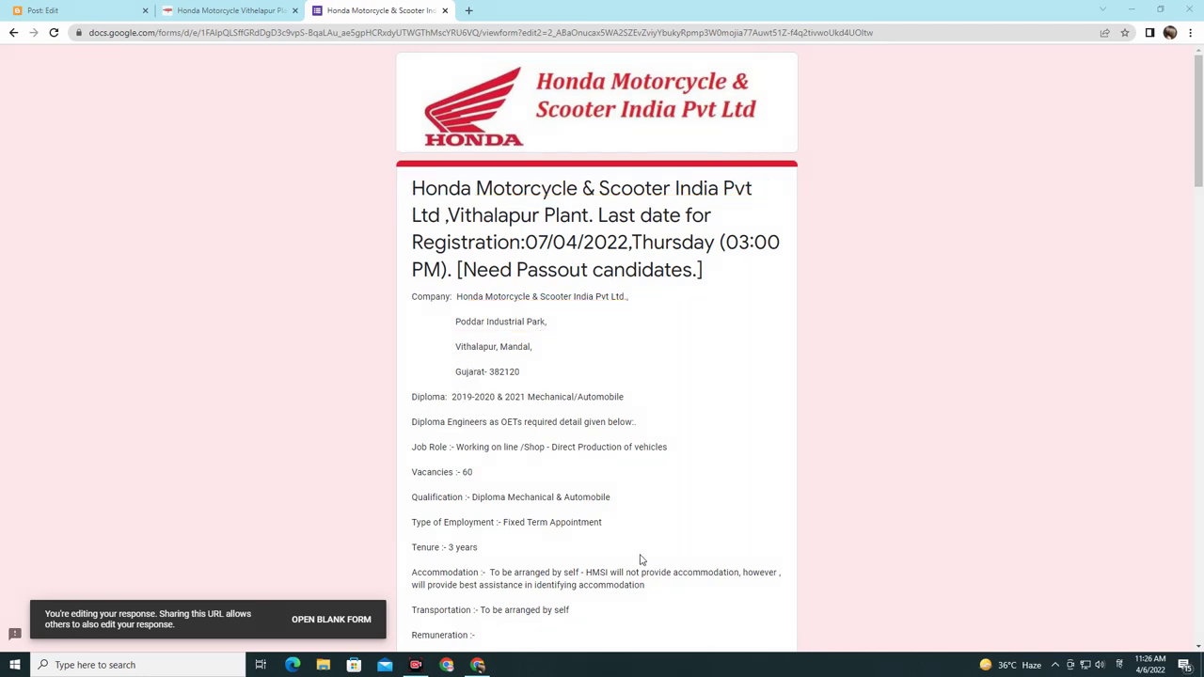
# Step: Circle the CTC details for the 1st, 2nd and 3rd year in red
pyautogui.scroll(-3, 640, 560)
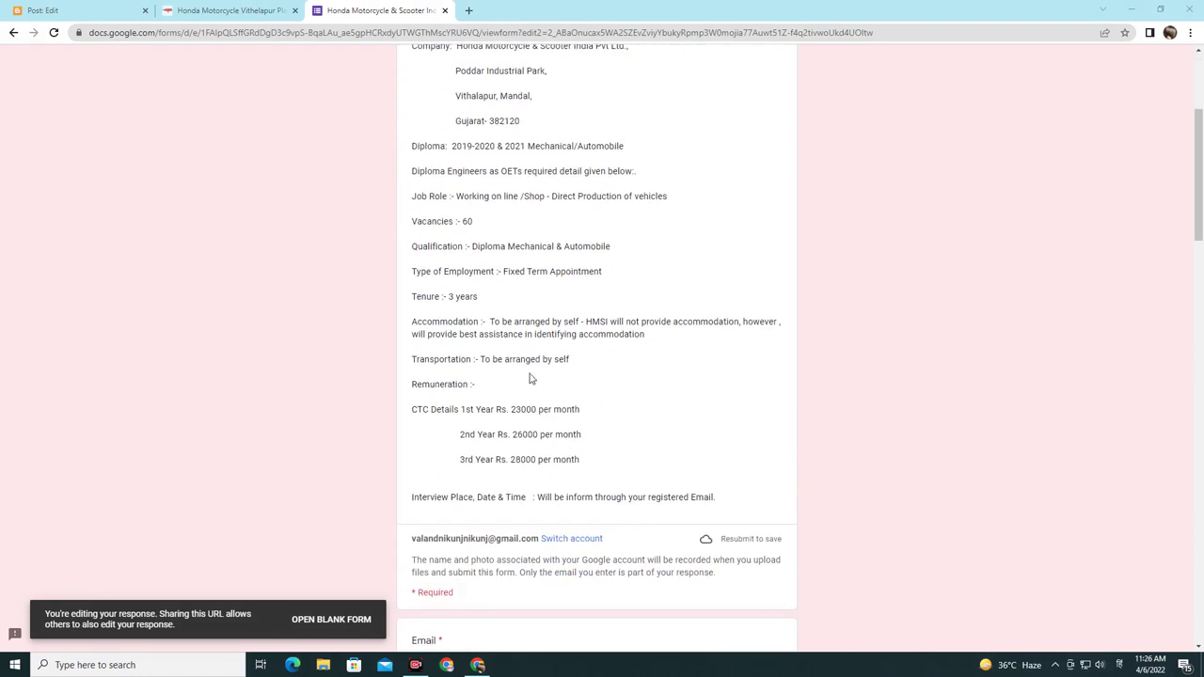
pyautogui.hotkey('ctrl', '2')
pyautogui.moveTo(407, 396)
pyautogui.mouseDown()
pyautogui.moveTo(471, 477)
pyautogui.moveTo(618, 451)
pyautogui.moveTo(570, 392)
pyautogui.moveTo(419, 399)
pyautogui.mouseUp()
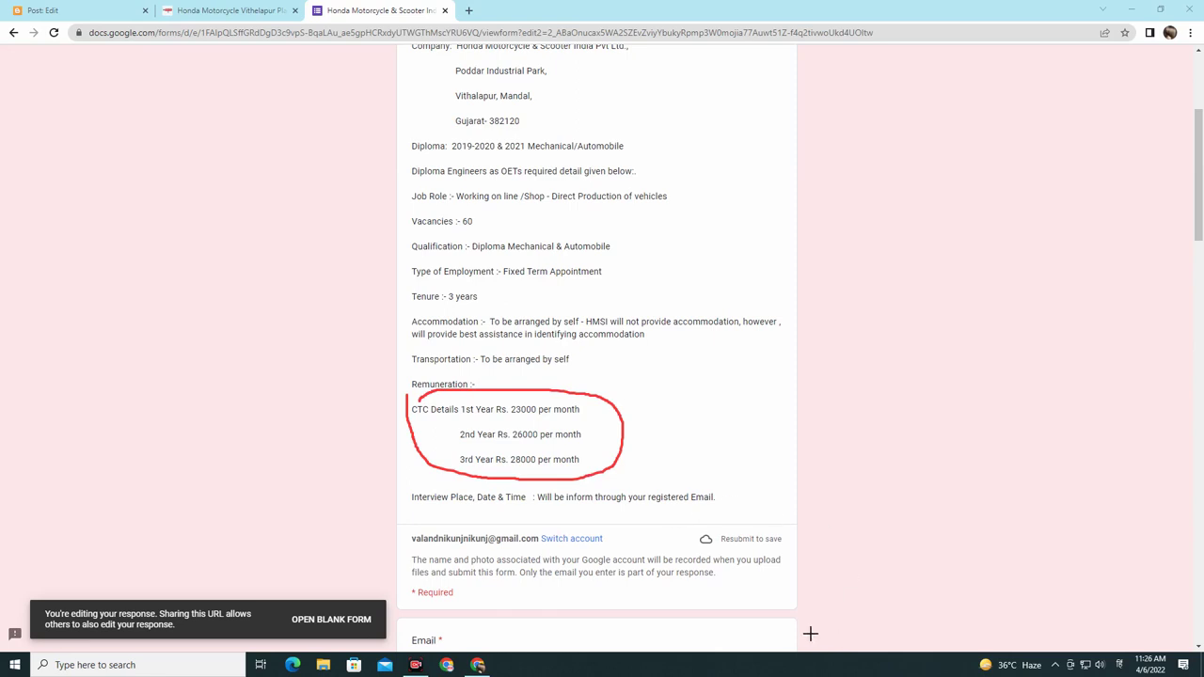
# Step: Circle the answer to the Email question in red and clear the marking
pyautogui.scroll(-5, 775, 571)
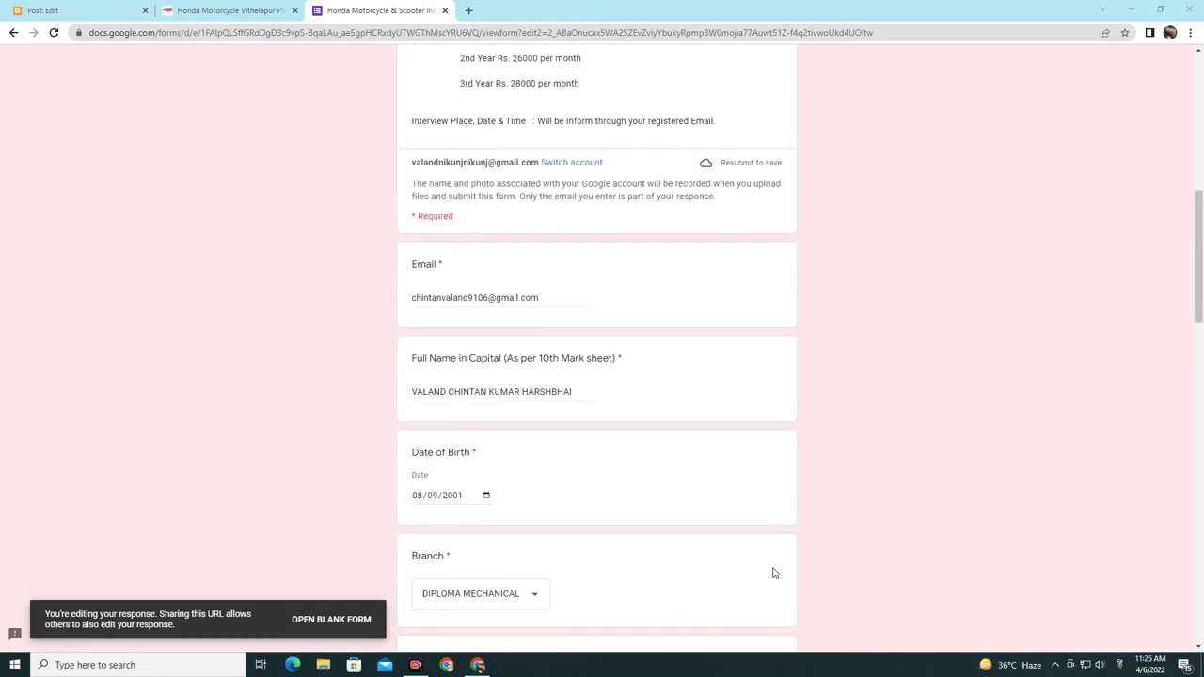
pyautogui.scroll(-1, 774, 573)
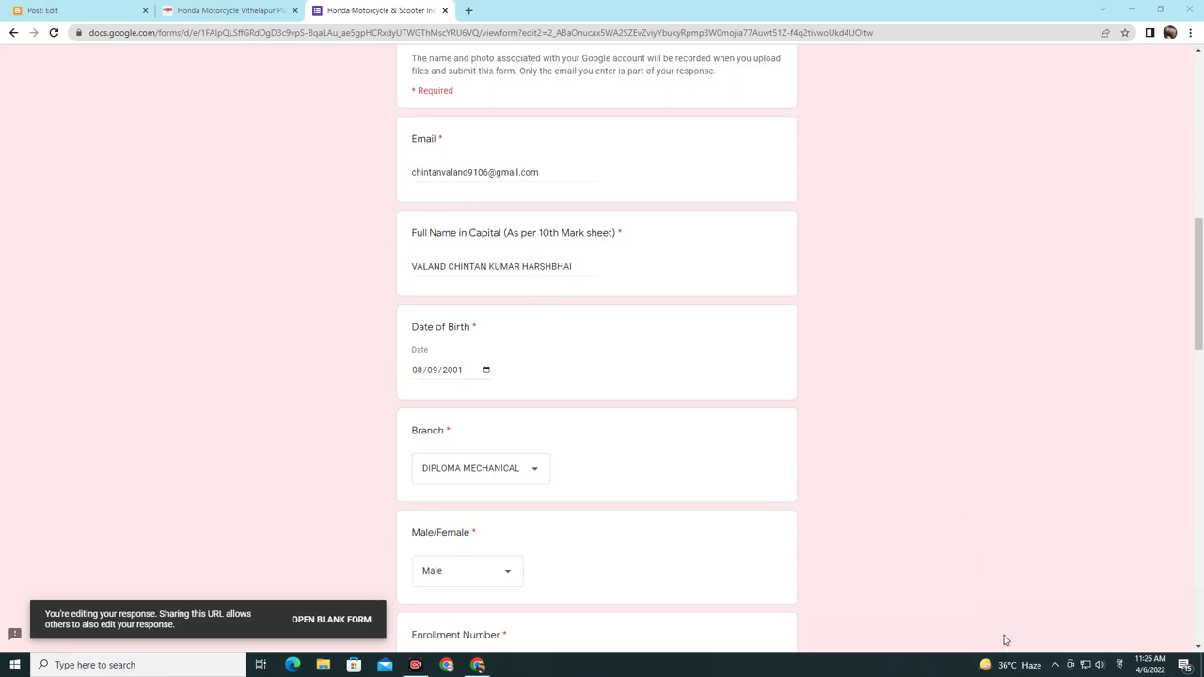
pyautogui.moveTo(406, 153)
pyautogui.mouseDown()
pyautogui.moveTo(411, 178)
pyautogui.moveTo(575, 173)
pyautogui.moveTo(416, 156)
pyautogui.mouseUp()
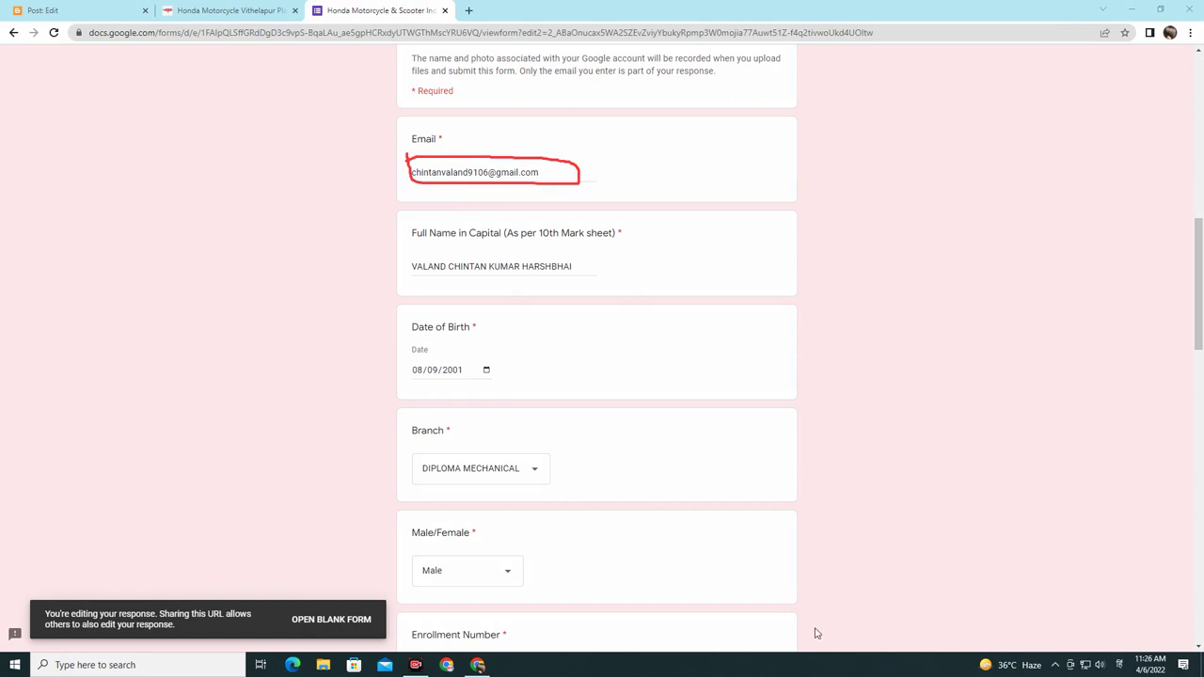
pyautogui.press('Escape')
# Step: Delete the entire existing answer to the Email question
pyautogui.click(546, 172)
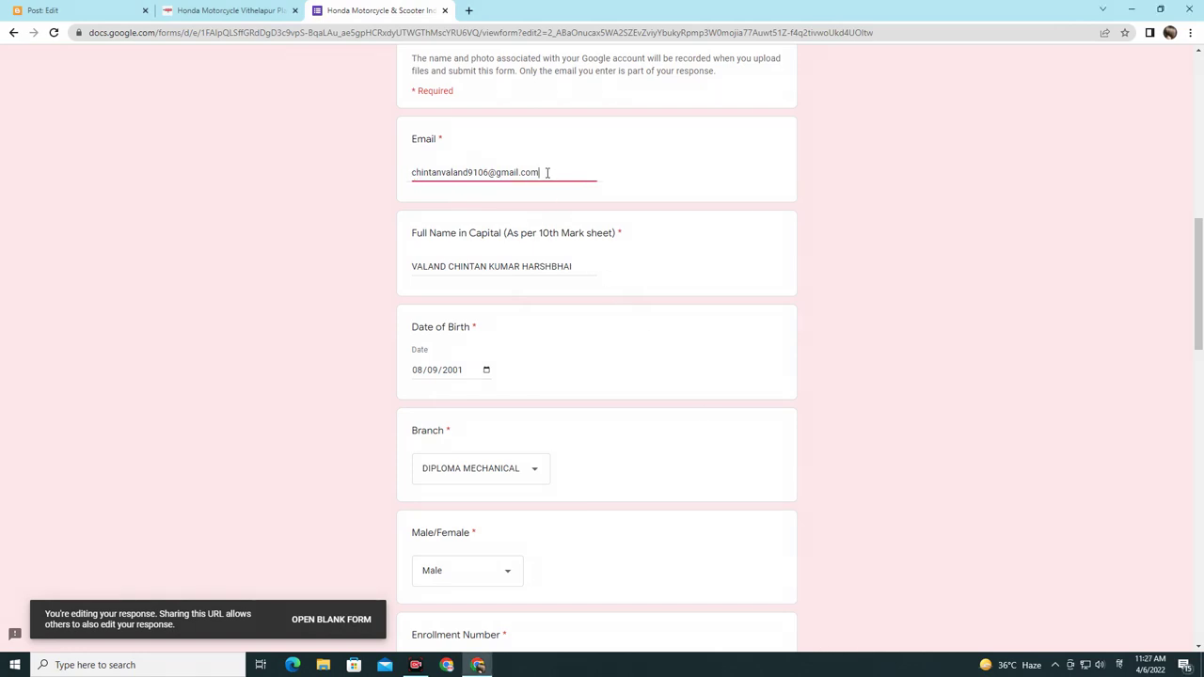
pyautogui.press('BackSpace')
pyautogui.press('BackSpace')
pyautogui.press('BackSpace')
pyautogui.press('BackSpace')
pyautogui.press('BackSpace')
pyautogui.press('BackSpace')
pyautogui.press('BackSpace')
pyautogui.press('BackSpace')
pyautogui.press('BackSpace')
pyautogui.press('BackSpace')
pyautogui.press('BackSpace')
pyautogui.press('BackSpace')
pyautogui.press('BackSpace')
pyautogui.press('BackSpace')
pyautogui.press('BackSpace')
pyautogui.press('BackSpace')
pyautogui.press('BackSpace')
pyautogui.press('BackSpace')
pyautogui.press('BackSpace')
pyautogui.press('BackSpace')
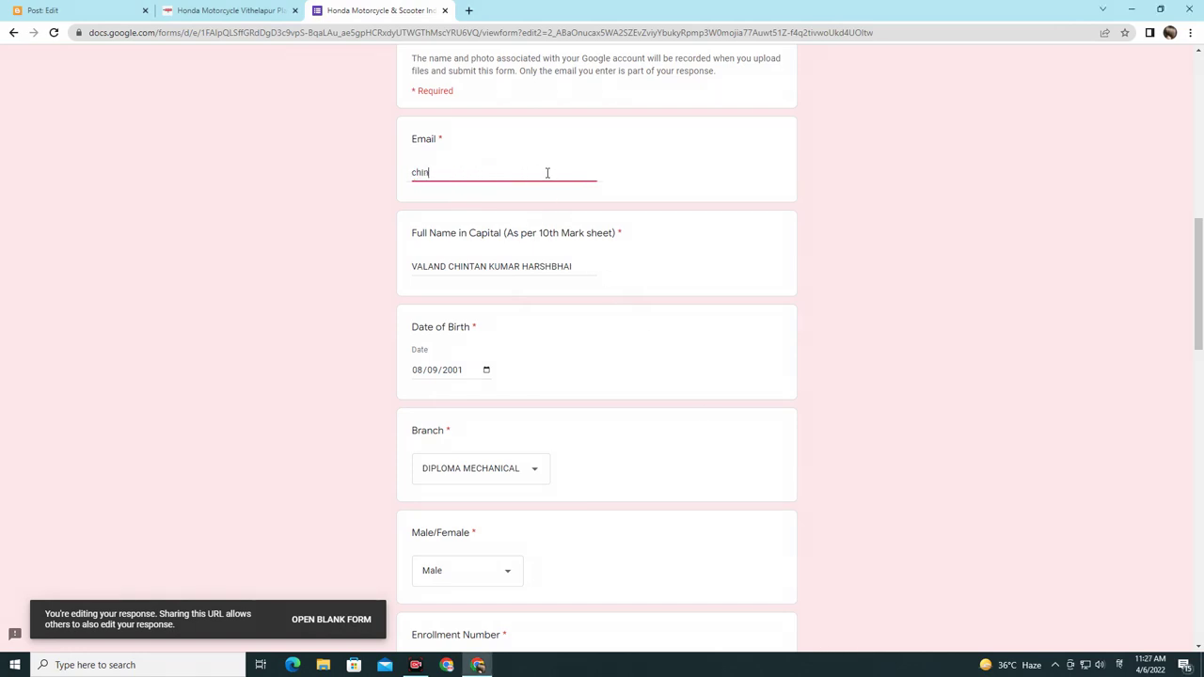
# Step: Delete the entire existing answer to the Full Name in Capital question
pyautogui.click(585, 264)
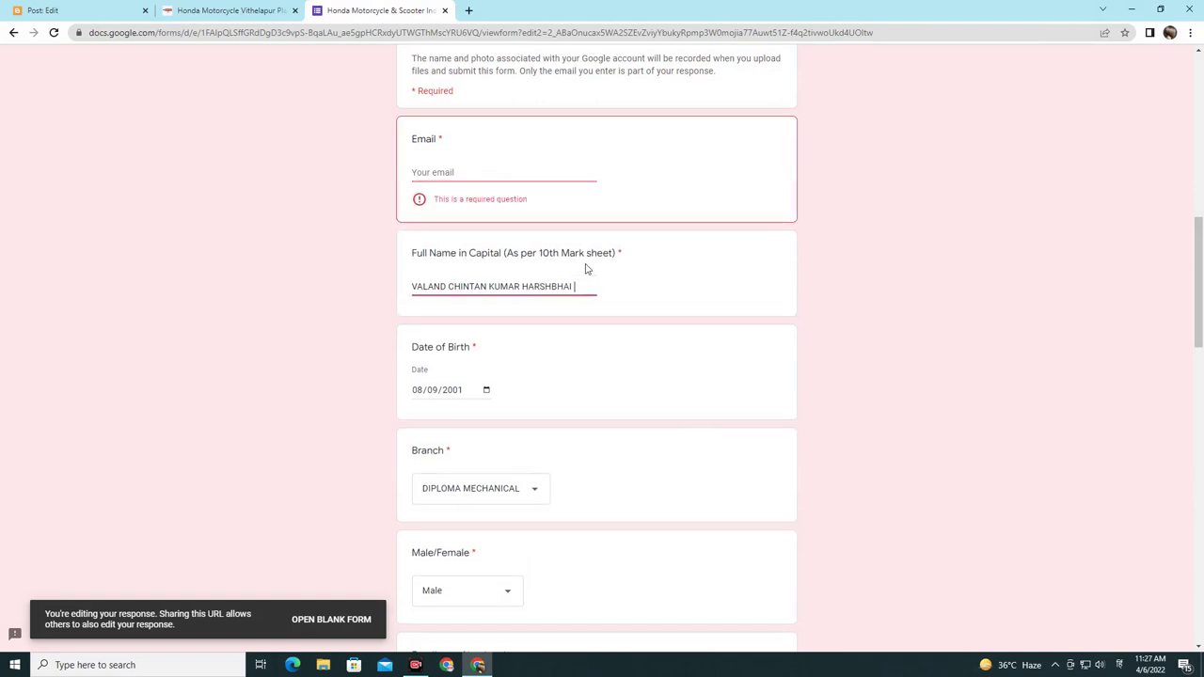
pyautogui.press('BackSpace')
pyautogui.press('BackSpace')
pyautogui.press('BackSpace')
pyautogui.press('BackSpace')
pyautogui.press('BackSpace')
pyautogui.press('BackSpace')
pyautogui.press('BackSpace')
pyautogui.press('BackSpace')
pyautogui.press('BackSpace')
pyautogui.press('BackSpace')
pyautogui.press('BackSpace')
pyautogui.press('BackSpace')
pyautogui.press('BackSpace')
pyautogui.press('BackSpace')
pyautogui.press('BackSpace')
pyautogui.press('BackSpace')
pyautogui.press('BackSpace')
pyautogui.press('BackSpace')
pyautogui.press('BackSpace')
pyautogui.press('BackSpace')
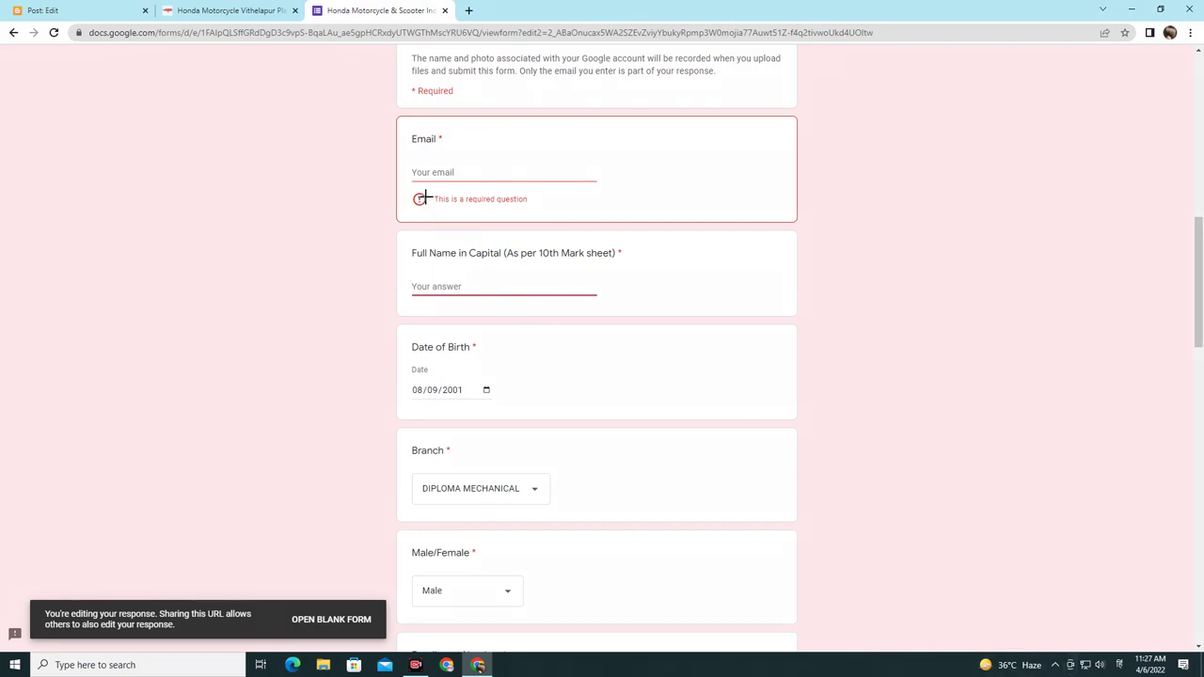
# Step: Frame the Email, Full Name and Date of Birth answer areas with red rectangles, and clear the markings
pyautogui.moveTo(398, 154)
pyautogui.mouseDown()
pyautogui.moveTo(400, 184)
pyautogui.moveTo(622, 194)
pyautogui.mouseUp()
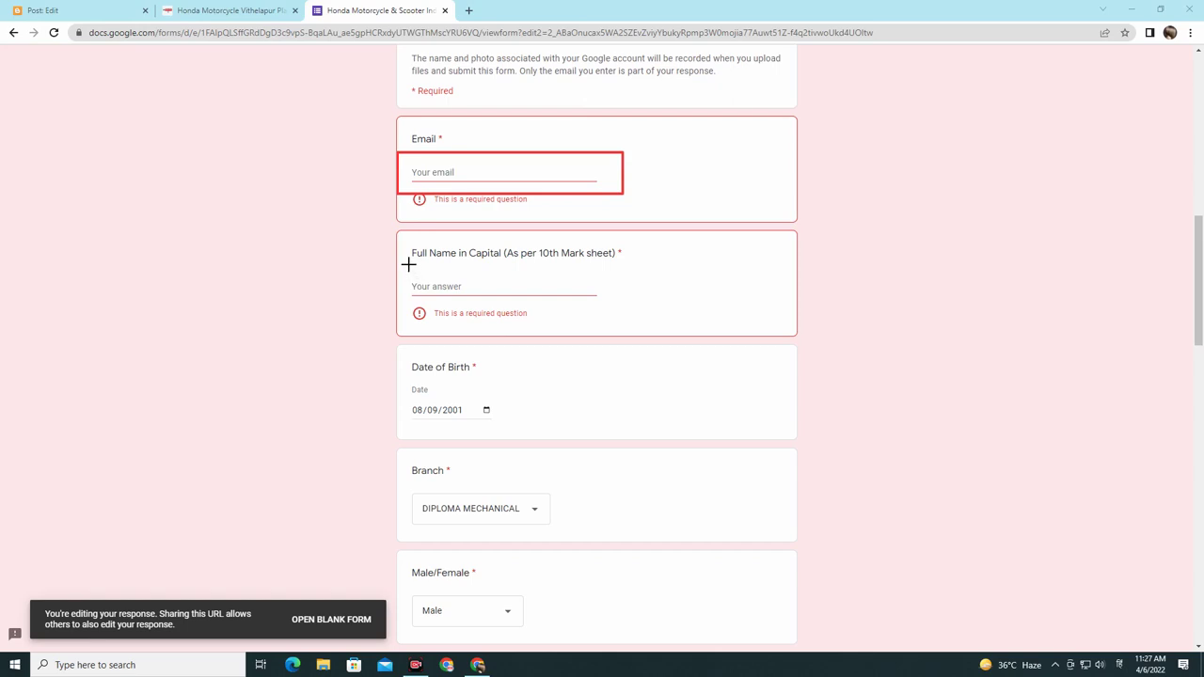
pyautogui.moveTo(408, 265)
pyautogui.mouseDown()
pyautogui.moveTo(405, 293)
pyautogui.moveTo(436, 307)
pyautogui.moveTo(620, 306)
pyautogui.mouseUp()
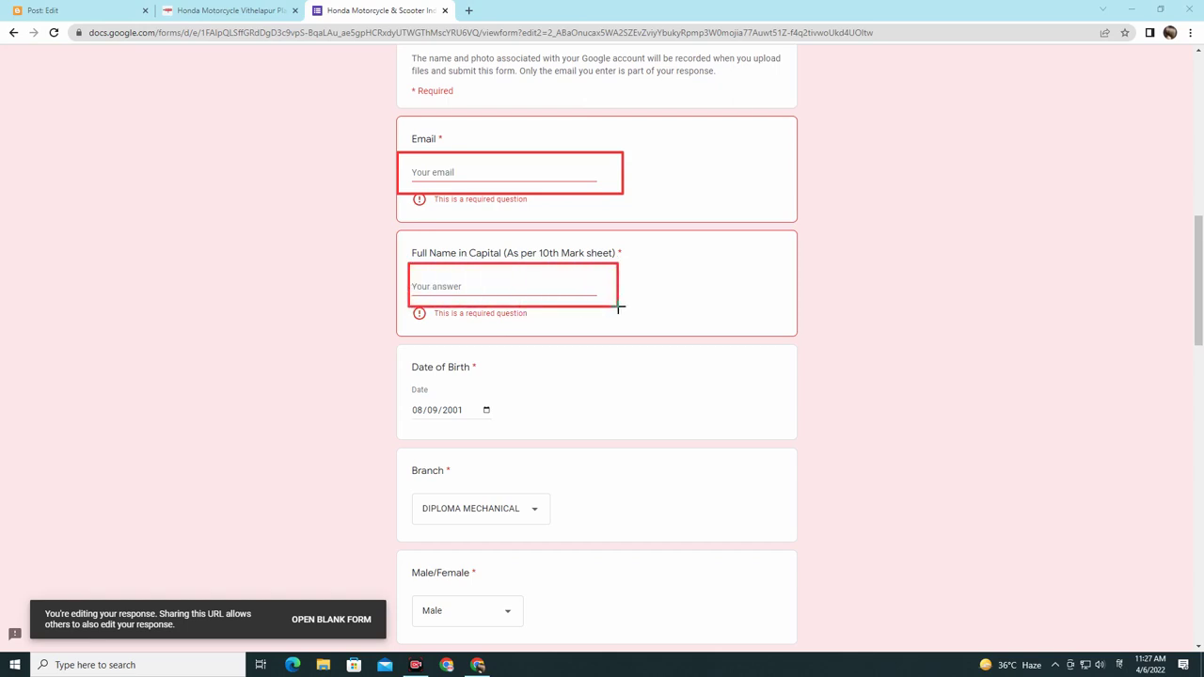
pyautogui.moveTo(408, 386)
pyautogui.mouseDown()
pyautogui.moveTo(406, 423)
pyautogui.moveTo(508, 425)
pyautogui.moveTo(493, 417)
pyautogui.mouseUp()
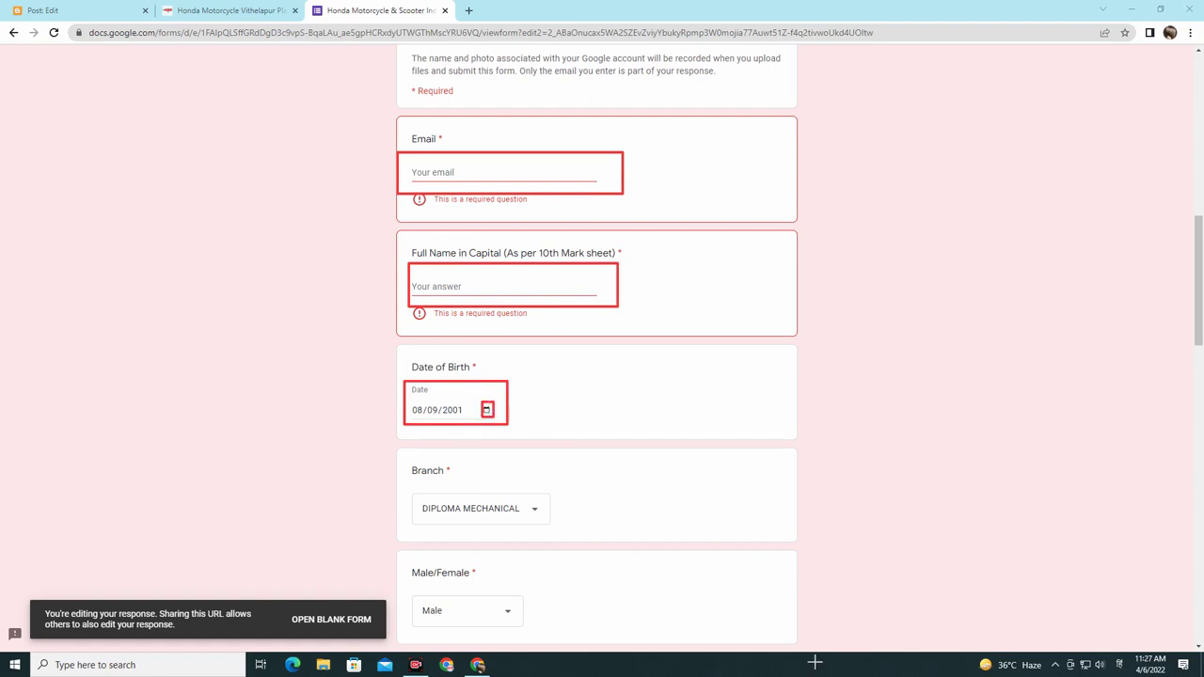
pyautogui.press('Escape')
# Step: Frame the Branch answer in red, show its available options and close the list without choosing another one
pyautogui.scroll(-2, 584, 540)
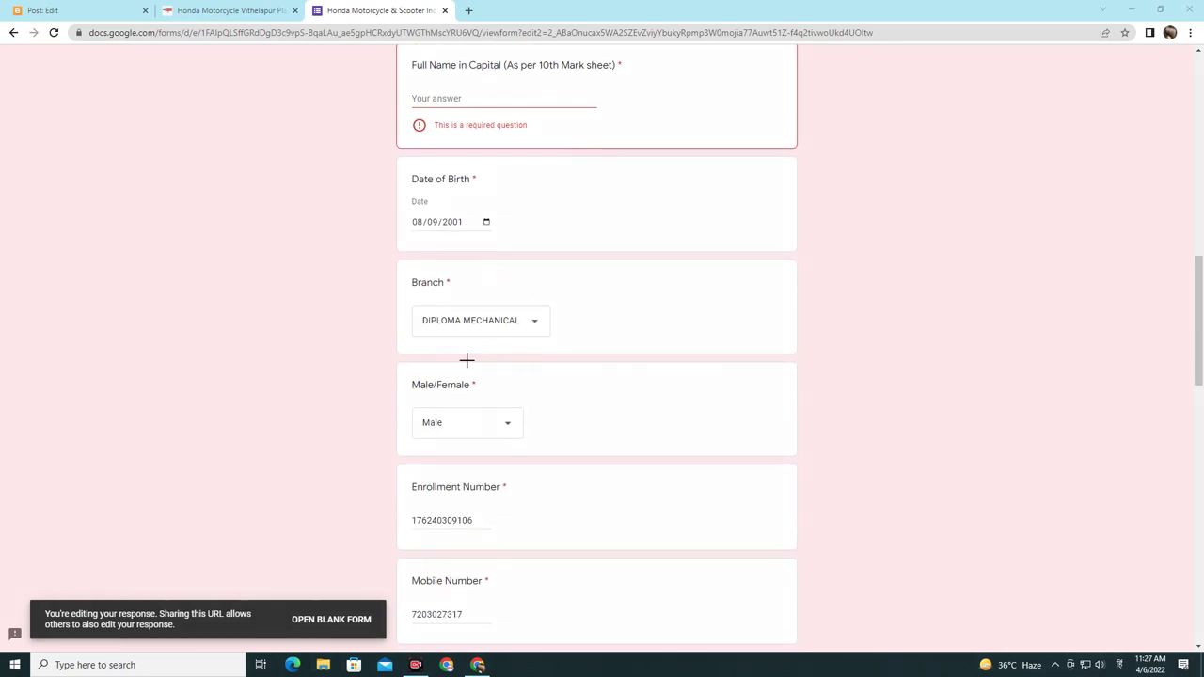
pyautogui.moveTo(406, 300)
pyautogui.mouseDown()
pyautogui.moveTo(407, 327)
pyautogui.moveTo(552, 345)
pyautogui.mouseUp()
pyautogui.click(535, 325)
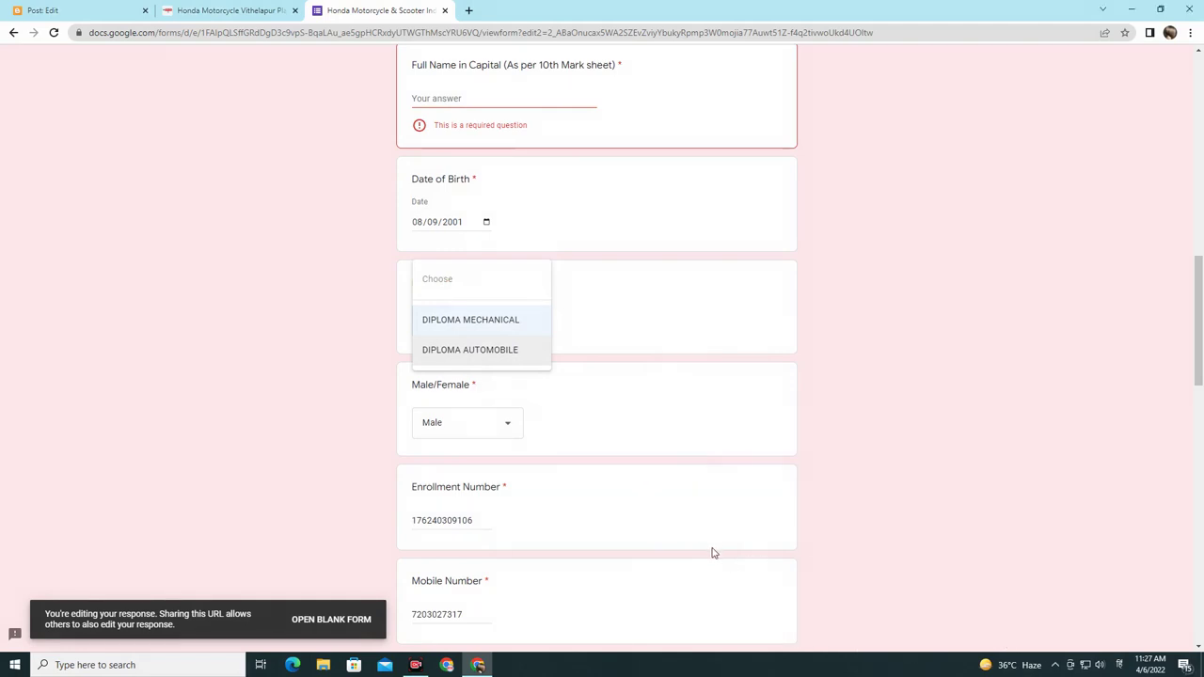
pyautogui.scroll(-1, 712, 551)
pyautogui.click(885, 444)
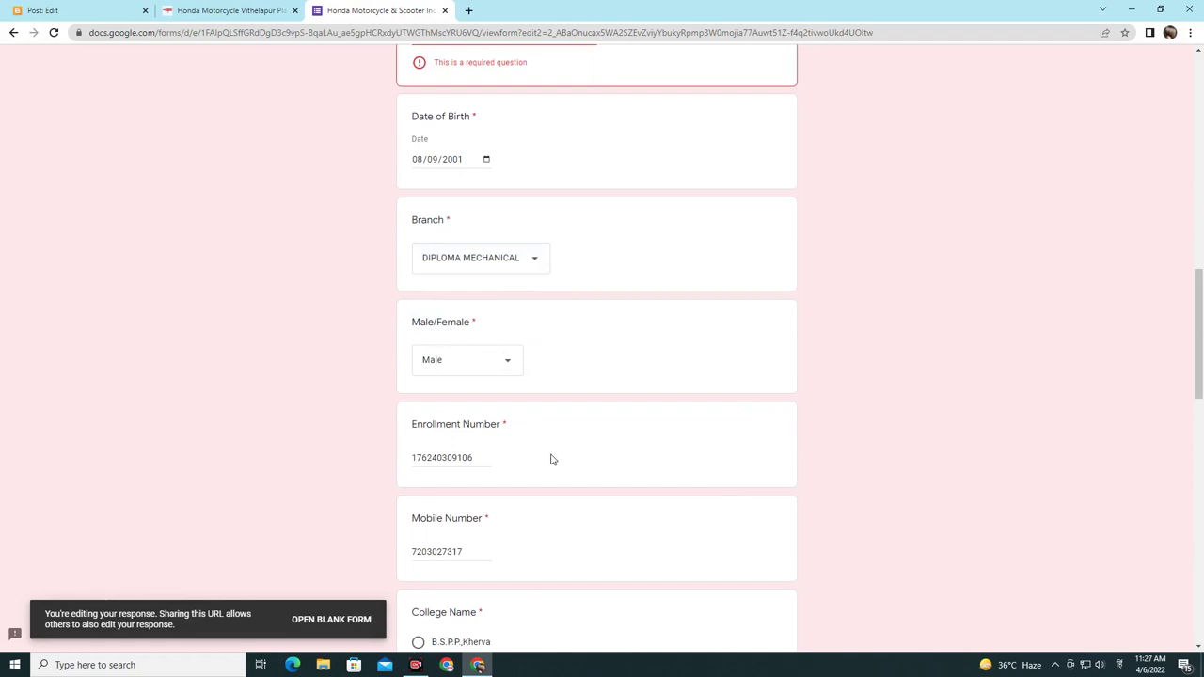
# Step: Frame the Enrollment Number question in red and delete its existing answer
pyautogui.scroll(-1, 551, 460)
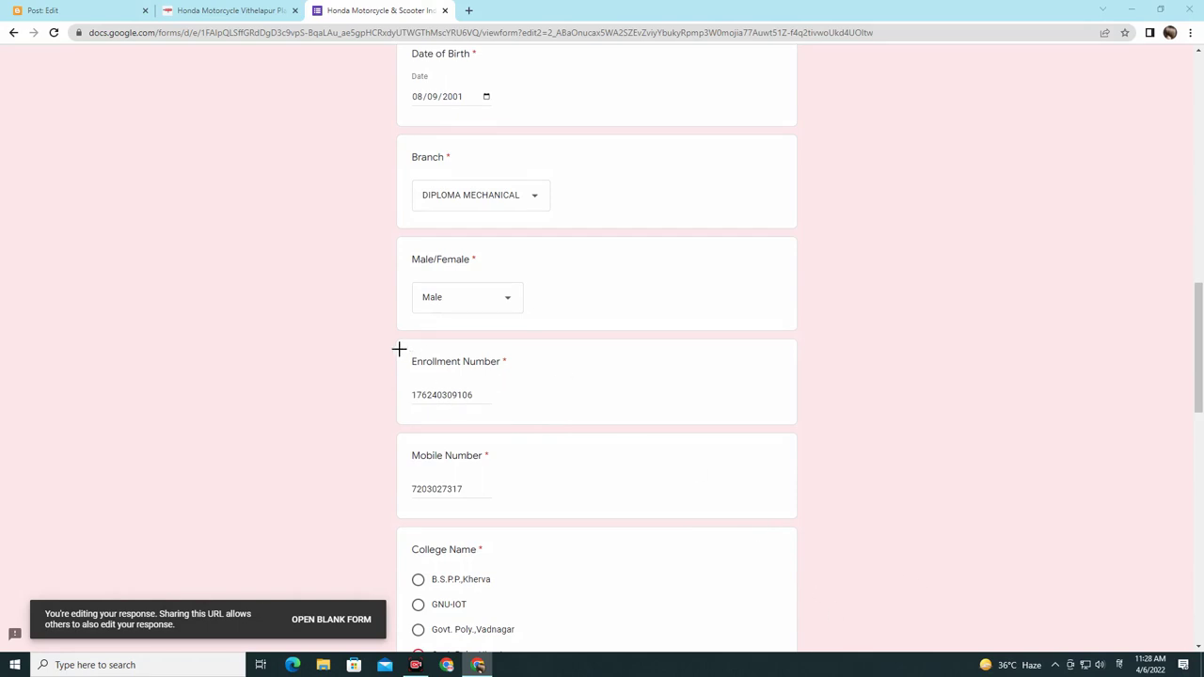
pyautogui.moveTo(390, 340)
pyautogui.mouseDown()
pyautogui.moveTo(462, 408)
pyautogui.moveTo(515, 409)
pyautogui.mouseUp()
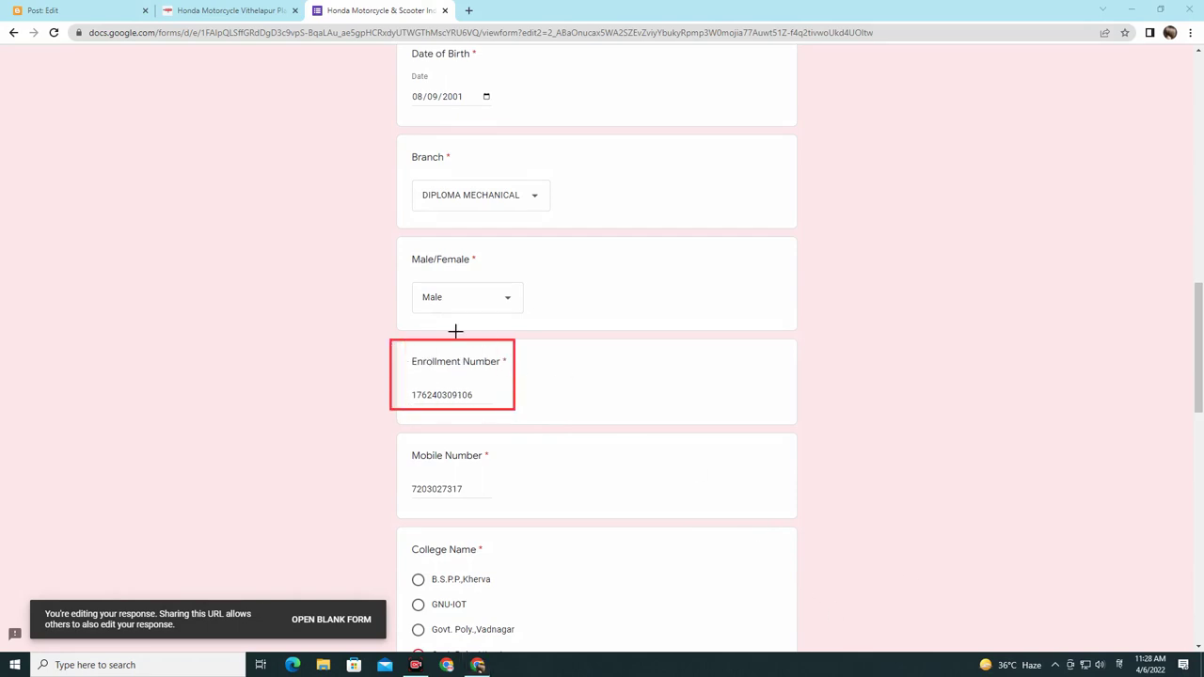
pyautogui.click(482, 394)
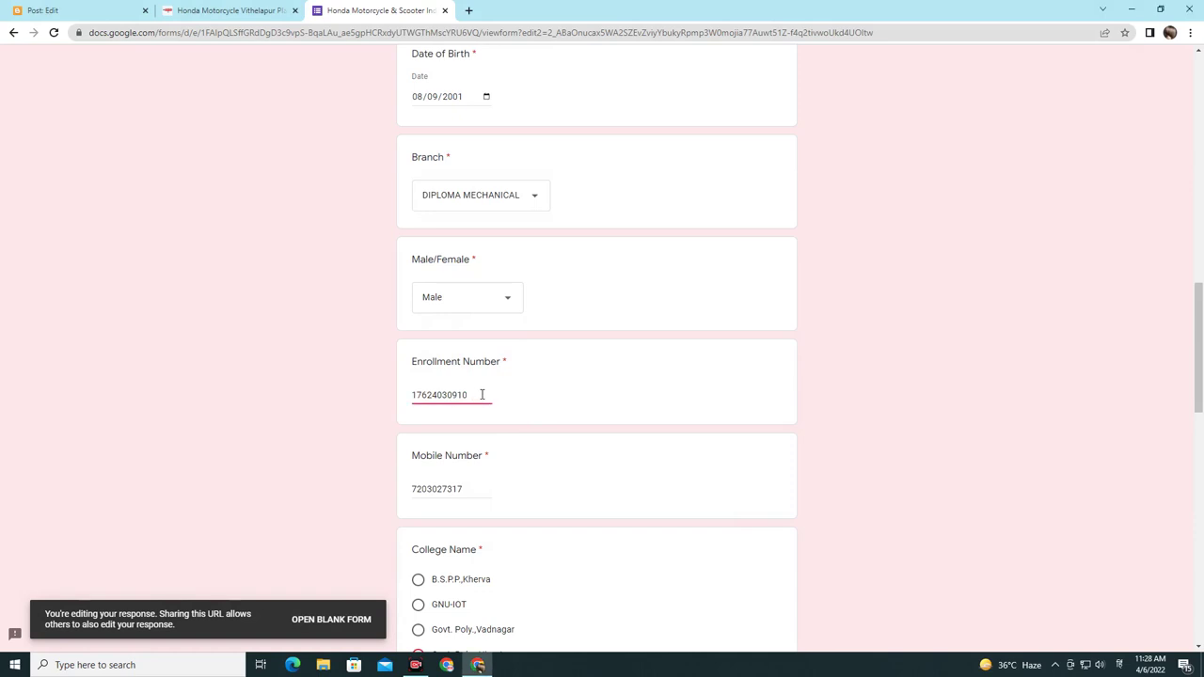
pyautogui.hotkey('ctrl', 'a')
pyautogui.press('BackSpace')
# Step: Frame the Mobile Number question in red and choose Other as the College Name
pyautogui.scroll(-2, 437, 342)
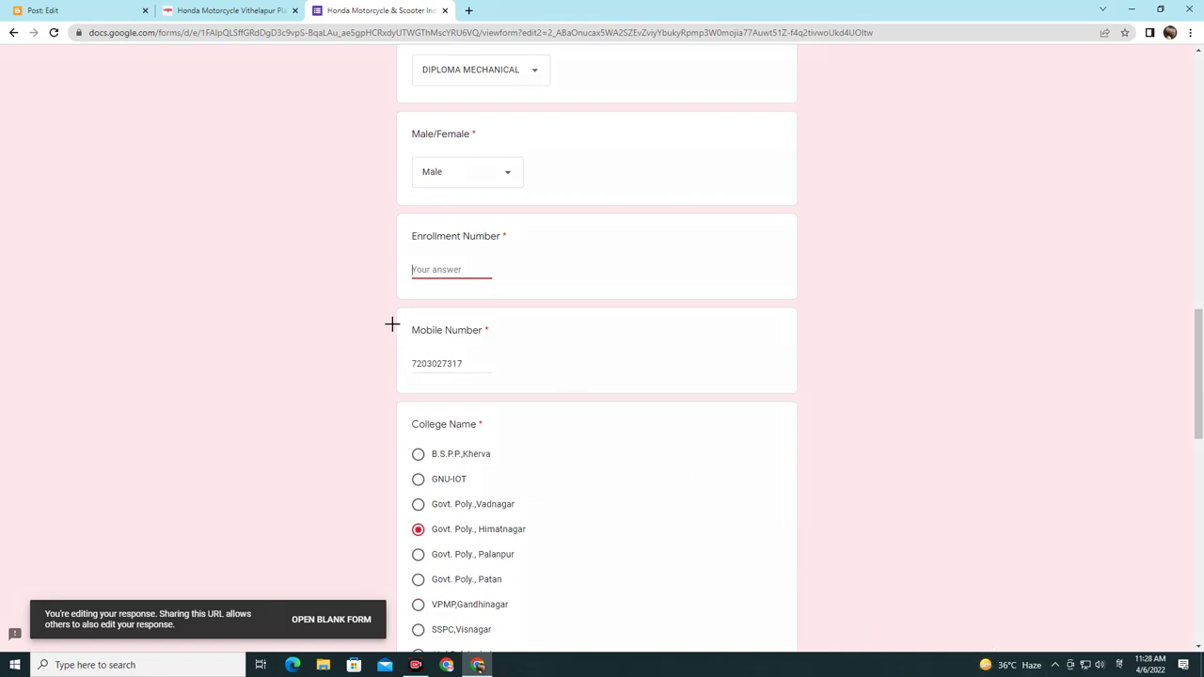
pyautogui.moveTo(392, 324); pyautogui.dragTo(501, 386)
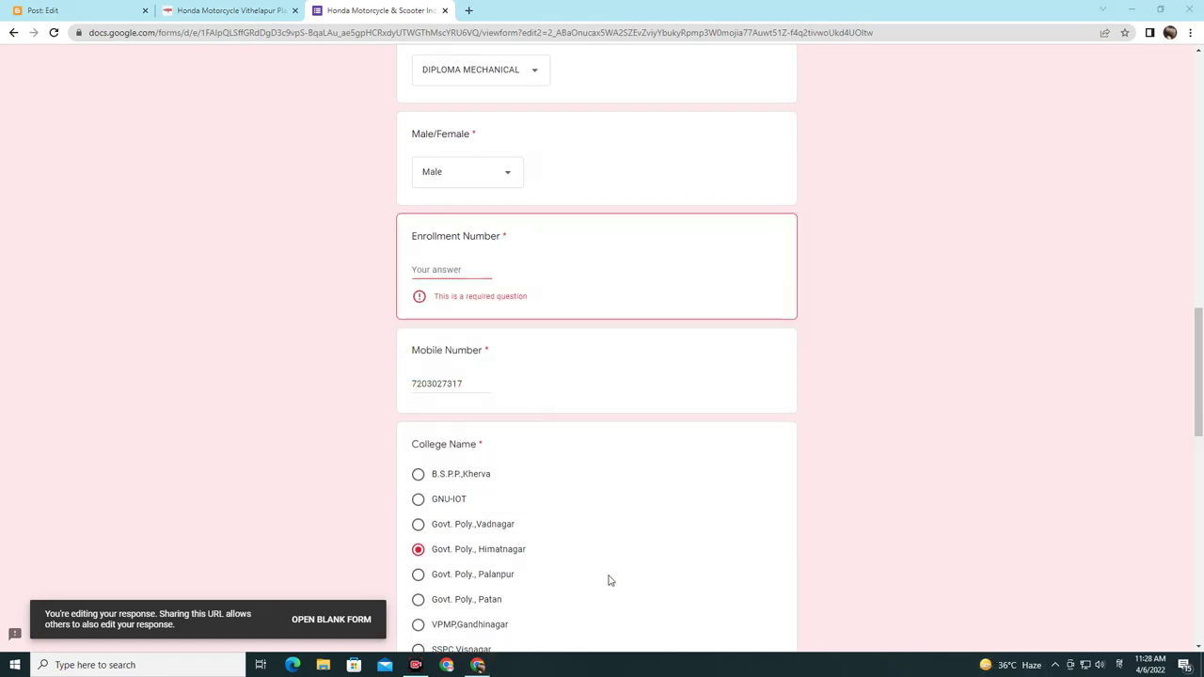
pyautogui.scroll(-2, 608, 578)
pyautogui.scroll(-2, 601, 578)
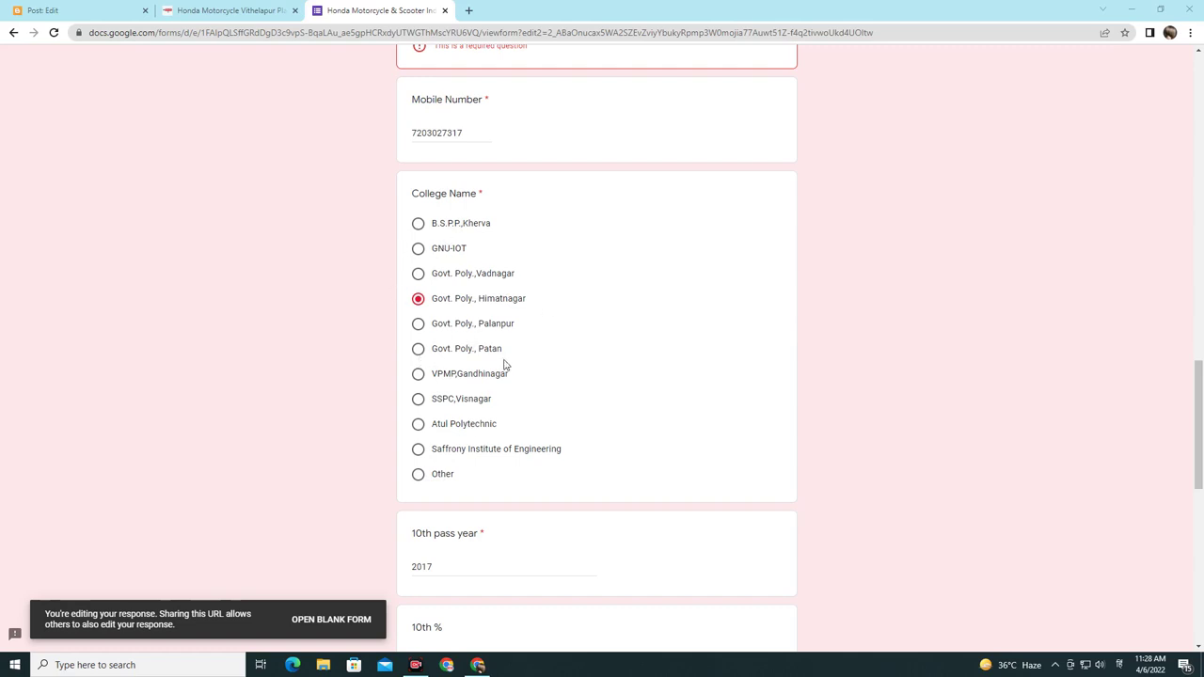
pyautogui.click(420, 478)
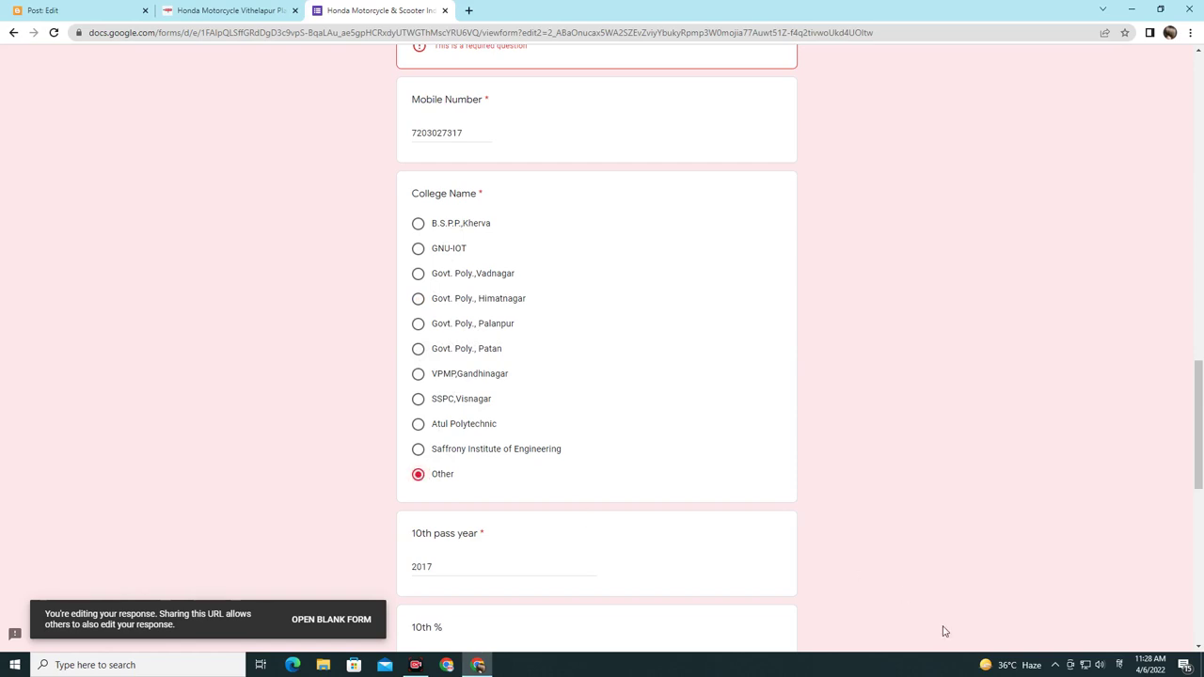
# Step: Frame the 10th pass year label and its answer with separate red rectangles
pyautogui.press('super+shift+s')
pyautogui.moveTo(404, 522); pyautogui.dragTo(498, 547)
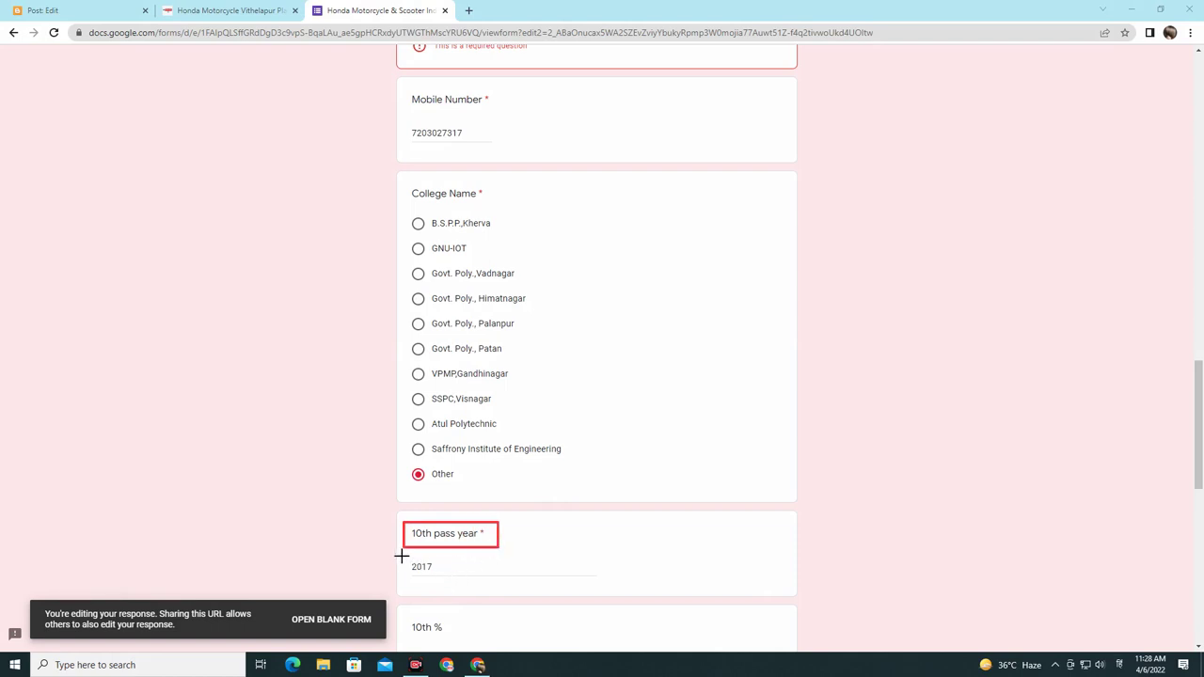
pyautogui.moveTo(401, 556); pyautogui.dragTo(462, 584)
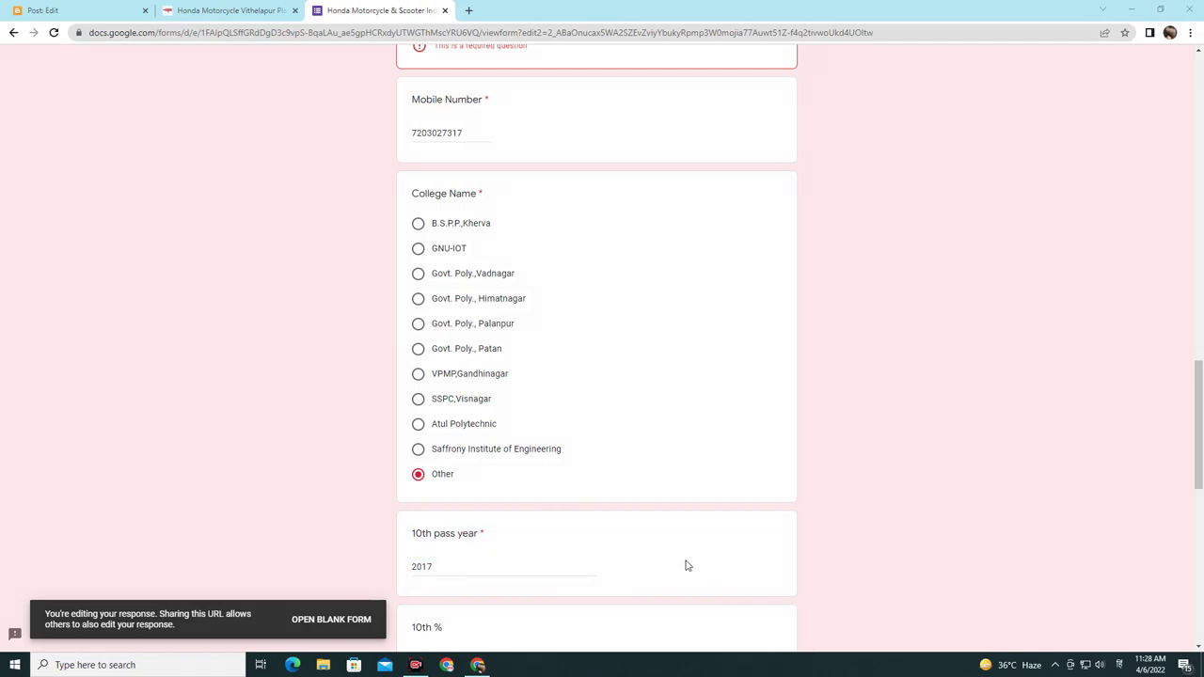
# Step: Frame the 10th % question in red, clear the marking and delete the question's existing answer
pyautogui.scroll(-3, 686, 565)
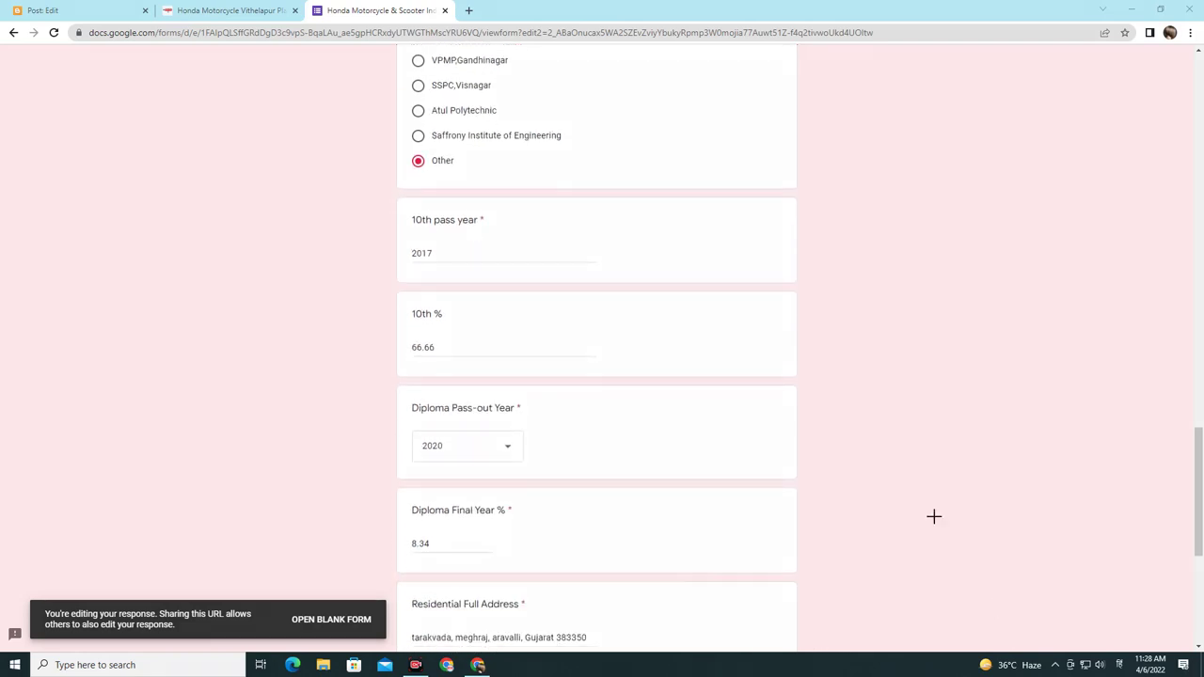
pyautogui.moveTo(400, 302)
pyautogui.mouseDown()
pyautogui.moveTo(425, 371)
pyautogui.moveTo(477, 368)
pyautogui.mouseUp()
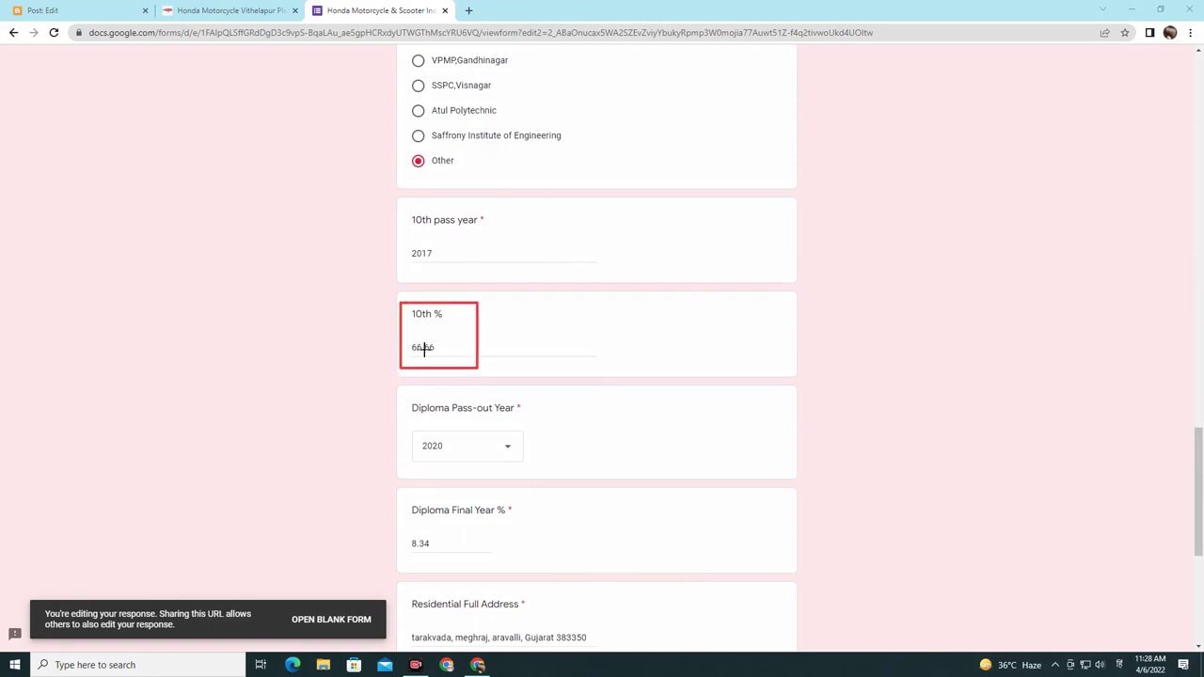
pyautogui.click(868, 525)
pyautogui.press('Escape')
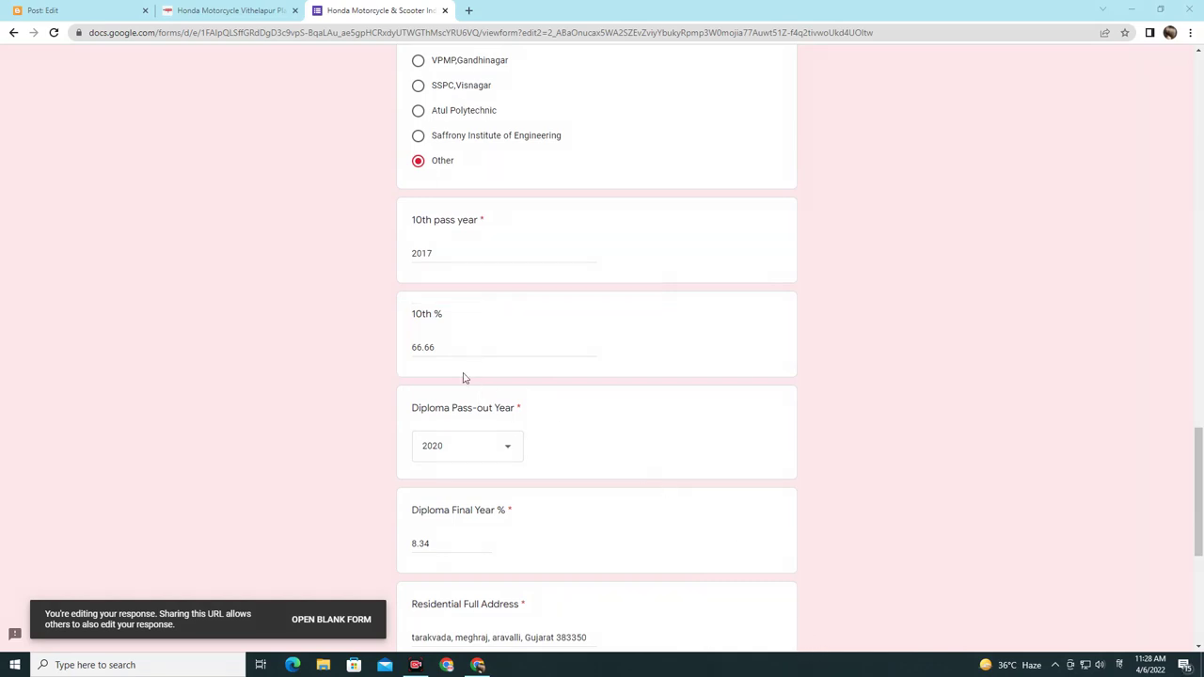
pyautogui.click(460, 349)
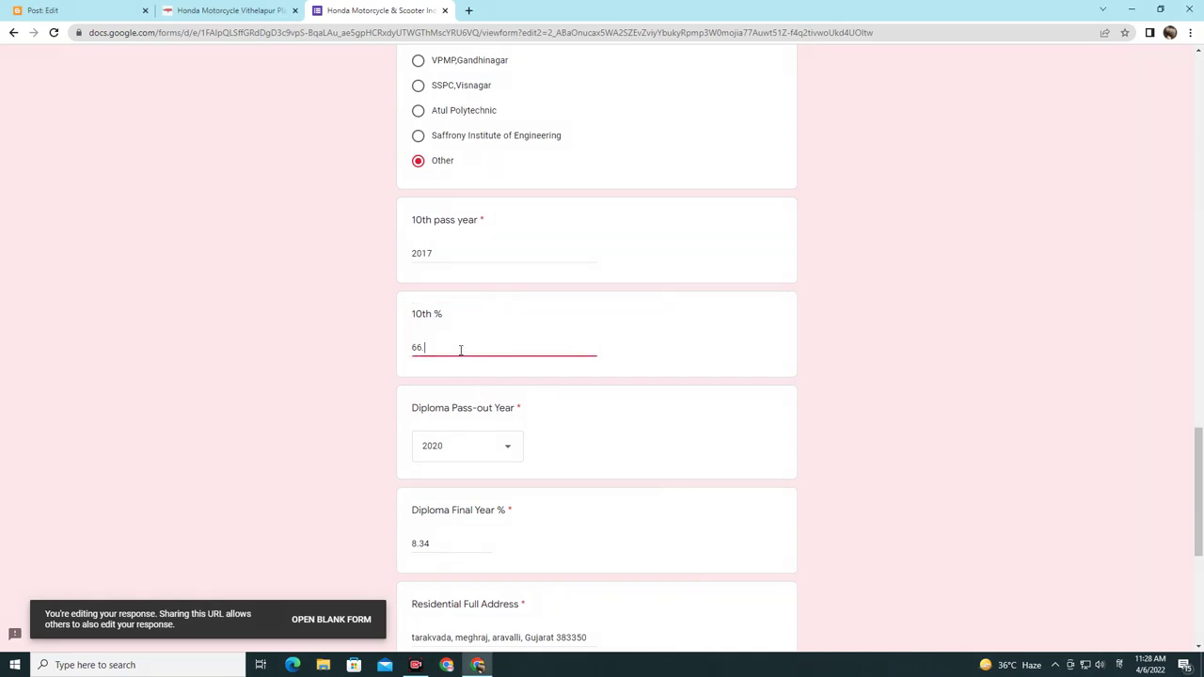
pyautogui.press('BackSpace')
# Step: Frame the Diploma Pass-out Year question in red and show its available year options without changing the selection
pyautogui.scroll(-1, 609, 485)
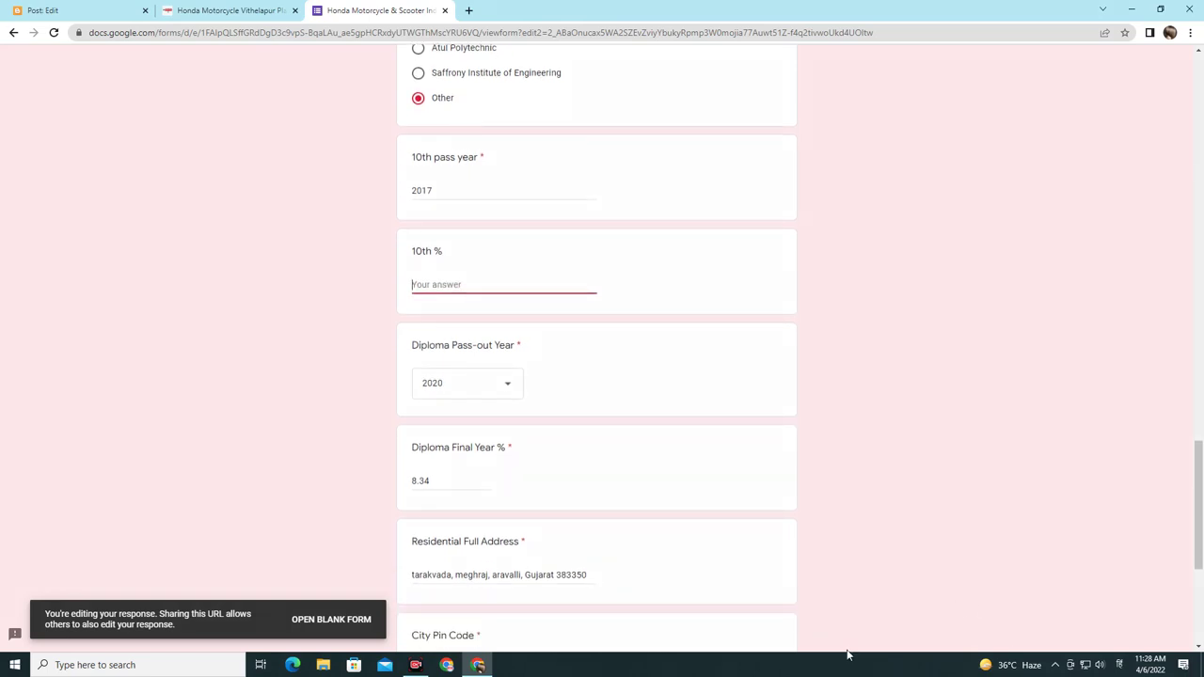
pyautogui.moveTo(390, 323); pyautogui.dragTo(580, 423)
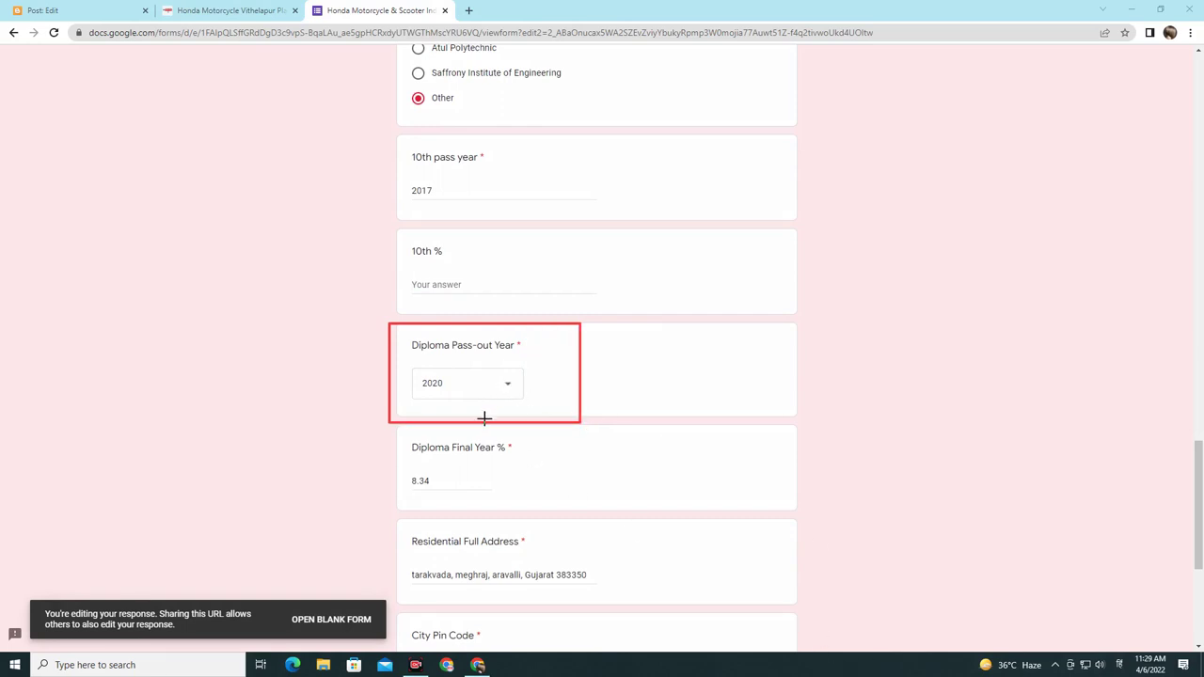
pyautogui.click(505, 386)
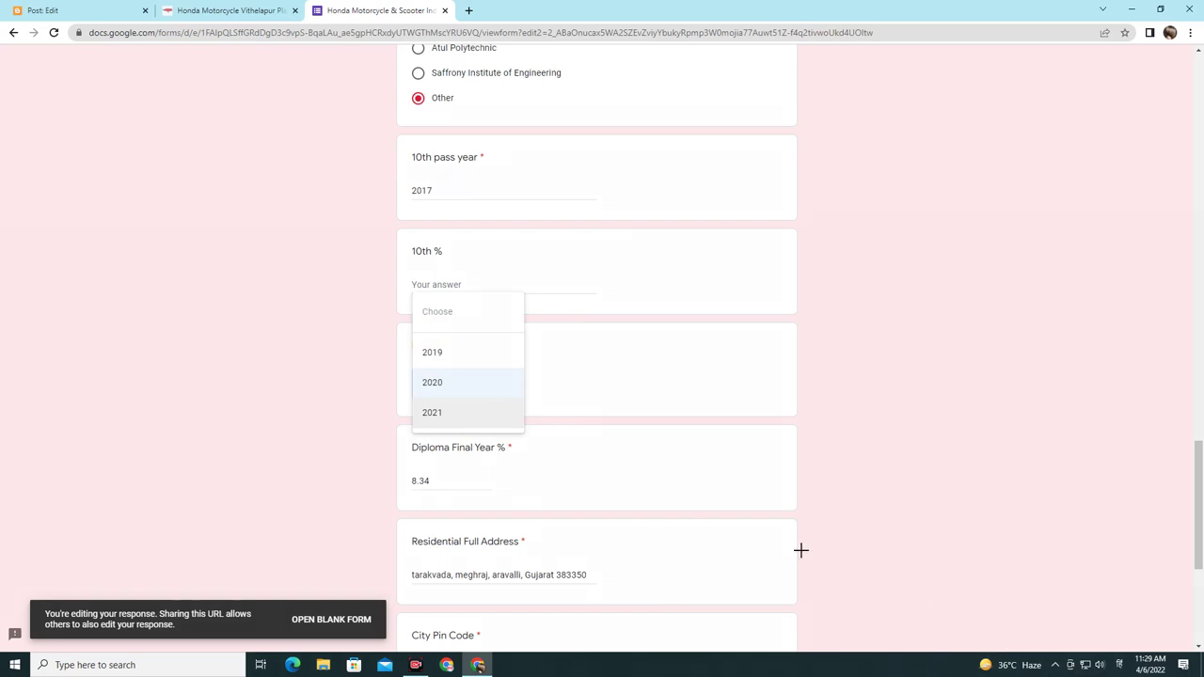
pyautogui.scroll(-2, 624, 516)
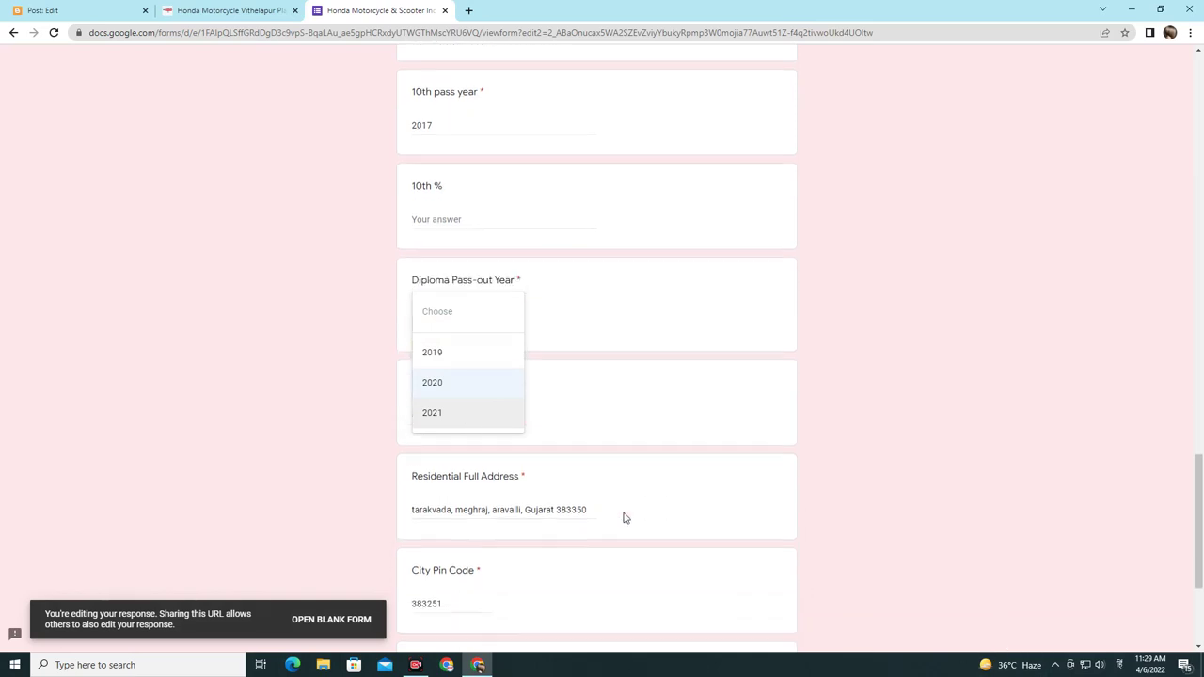
pyautogui.click(1028, 600)
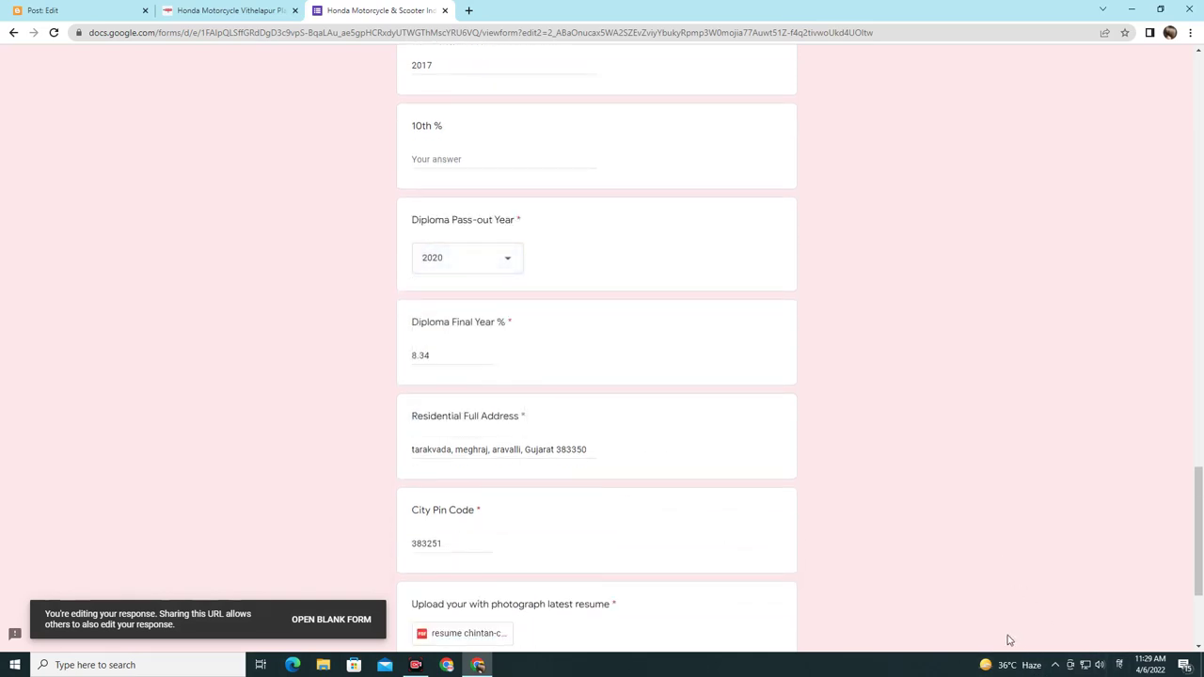
# Step: Frame the Diploma Final Year % question in red, clear the marking and delete the question's existing answer
pyautogui.moveTo(382, 307); pyautogui.dragTo(403, 375)
pyautogui.moveTo(479, 380); pyautogui.dragTo(554, 382)
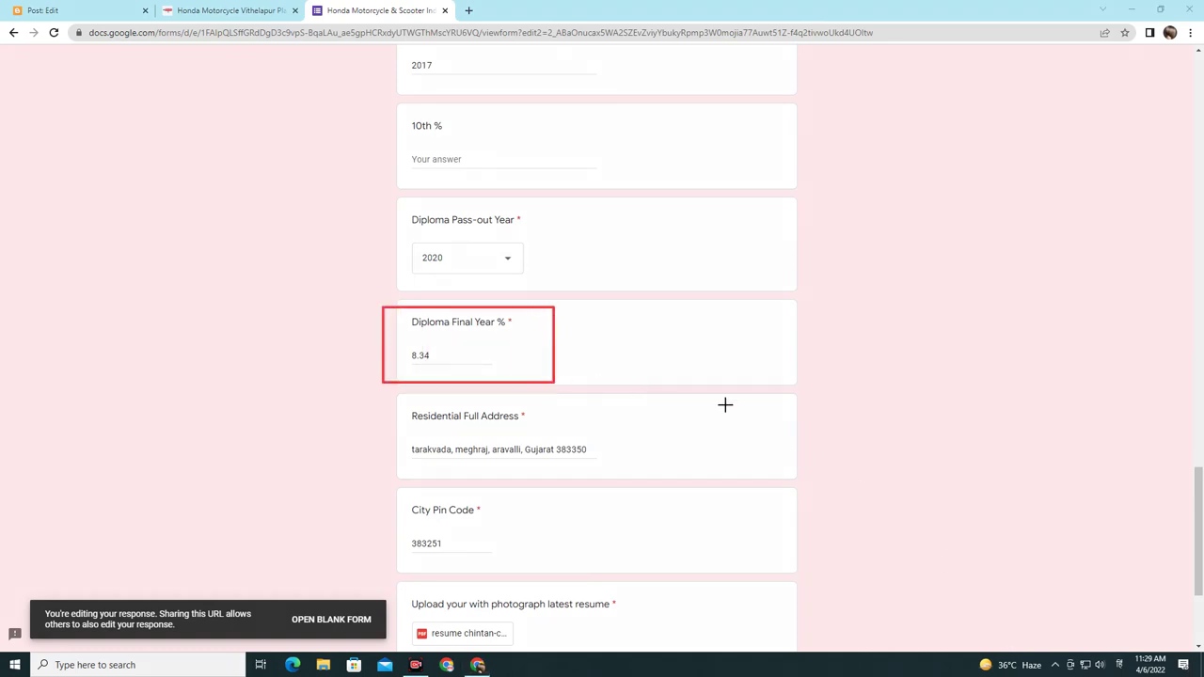
pyautogui.press('Escape')
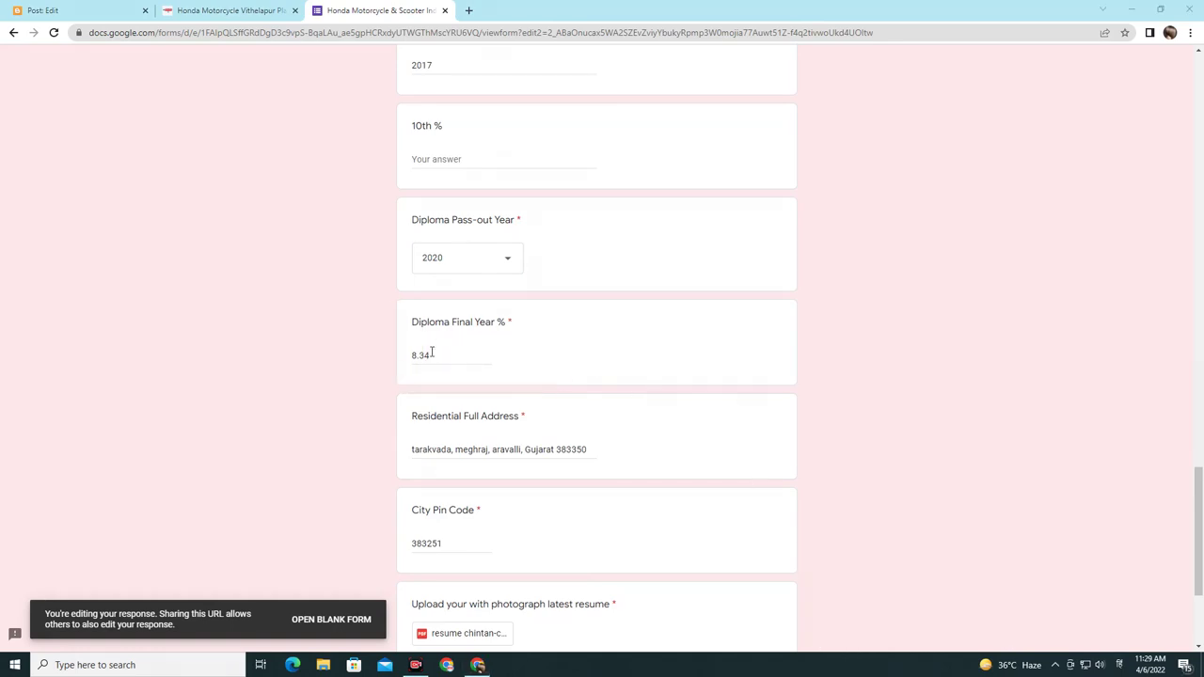
pyautogui.click(435, 357)
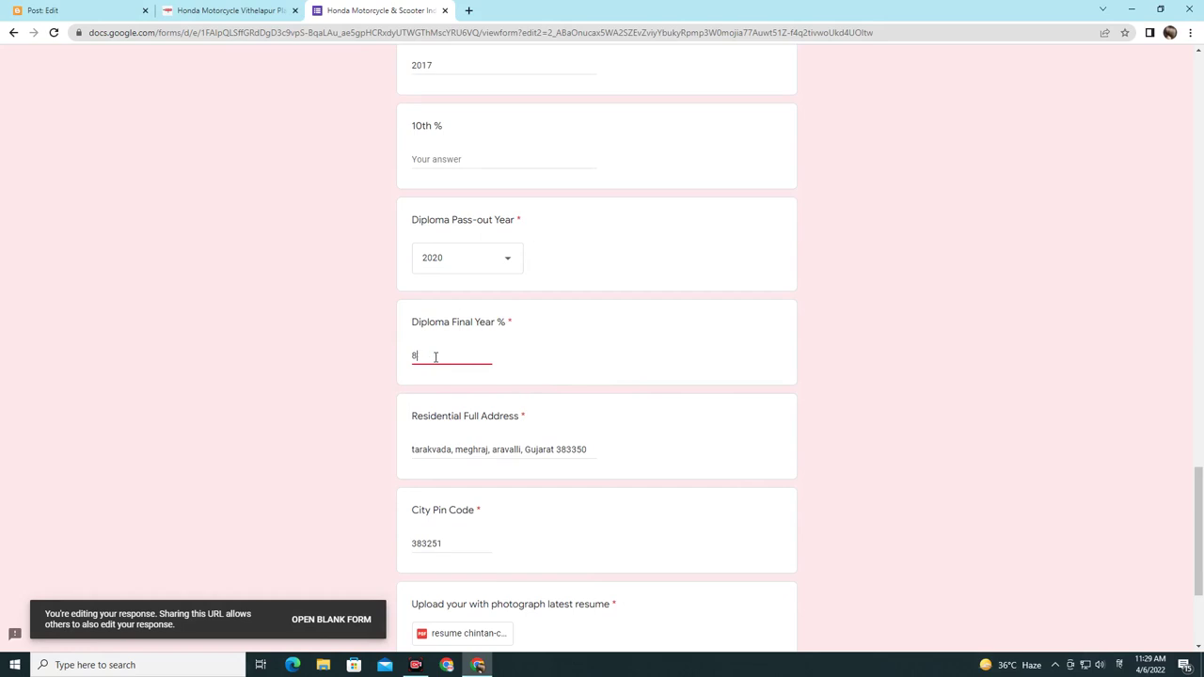
pyautogui.press('BackSpace')
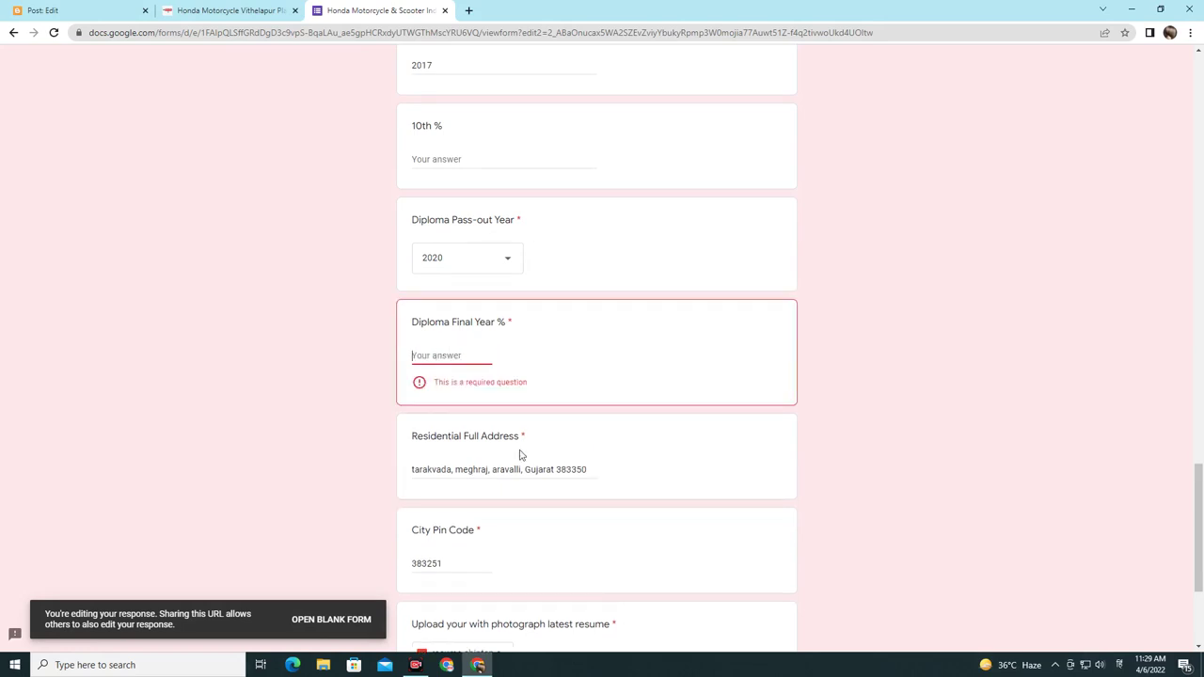
# Step: Frame the Residential Full Address question in red and delete its existing answer
pyautogui.scroll(-2, 520, 456)
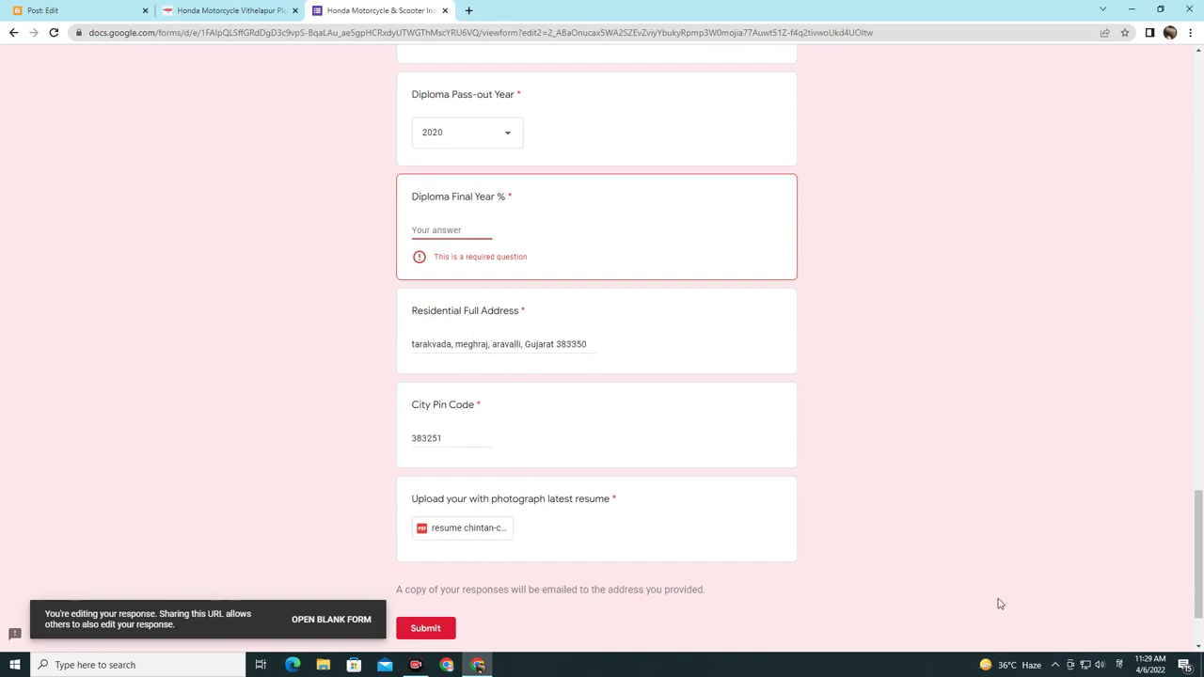
pyautogui.moveTo(396, 298)
pyautogui.mouseDown()
pyautogui.moveTo(409, 363)
pyautogui.moveTo(628, 377)
pyautogui.mouseUp()
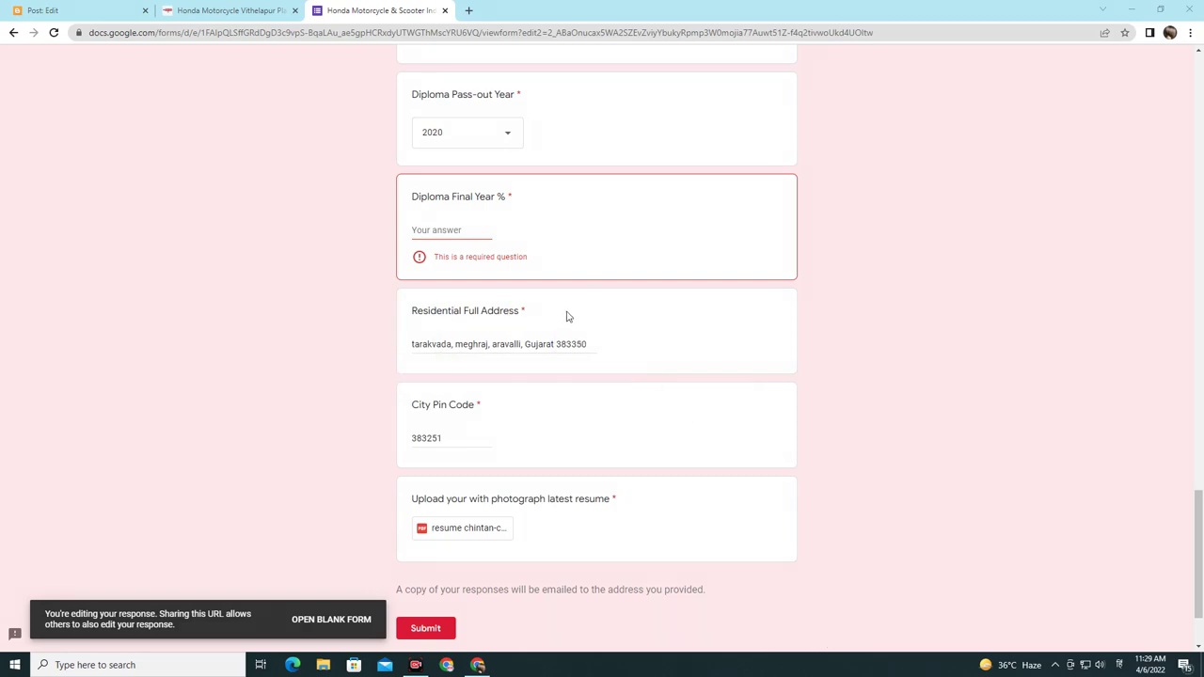
pyautogui.click(596, 345)
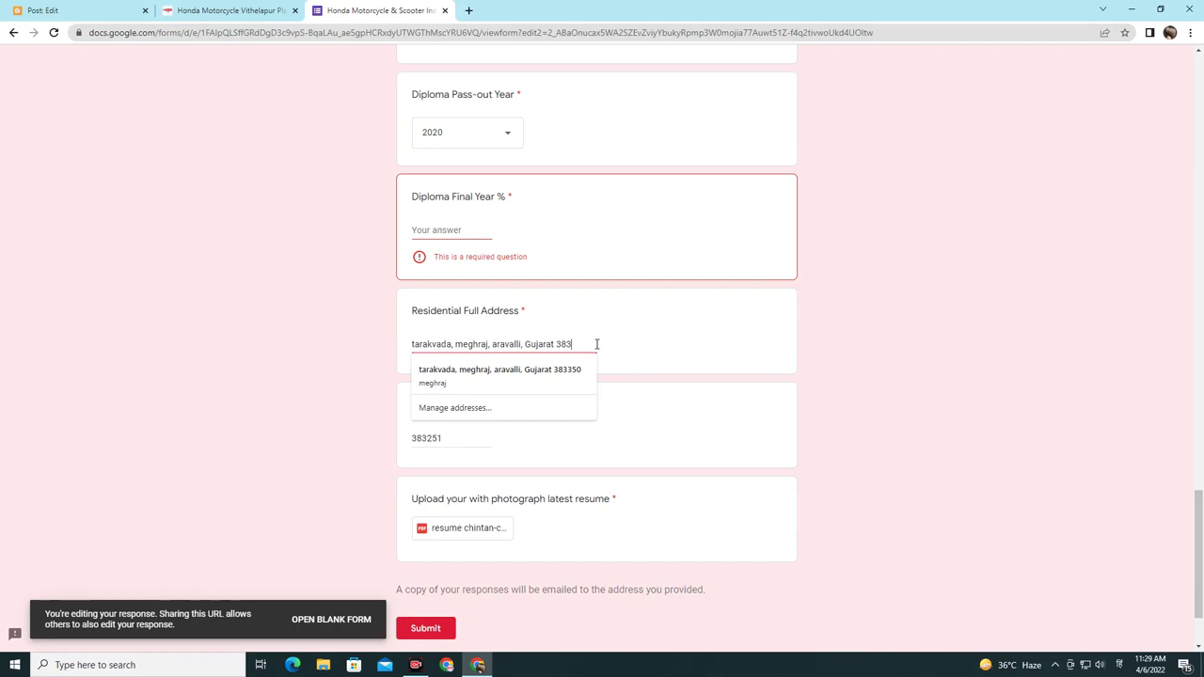
pyautogui.press('BackSpace')
pyautogui.press('BackSpace')
pyautogui.press('BackSpace')
pyautogui.press('BackSpace')
pyautogui.press('BackSpace')
pyautogui.press('BackSpace')
pyautogui.press('BackSpace')
pyautogui.press('BackSpace')
pyautogui.press('BackSpace')
pyautogui.press('BackSpace')
pyautogui.press('BackSpace')
pyautogui.press('BackSpace')
pyautogui.press('BackSpace')
pyautogui.press('BackSpace')
pyautogui.press('BackSpace')
pyautogui.press('BackSpace')
pyautogui.press('BackSpace')
pyautogui.press('BackSpace')
pyautogui.press('BackSpace')
pyautogui.press('BackSpace')
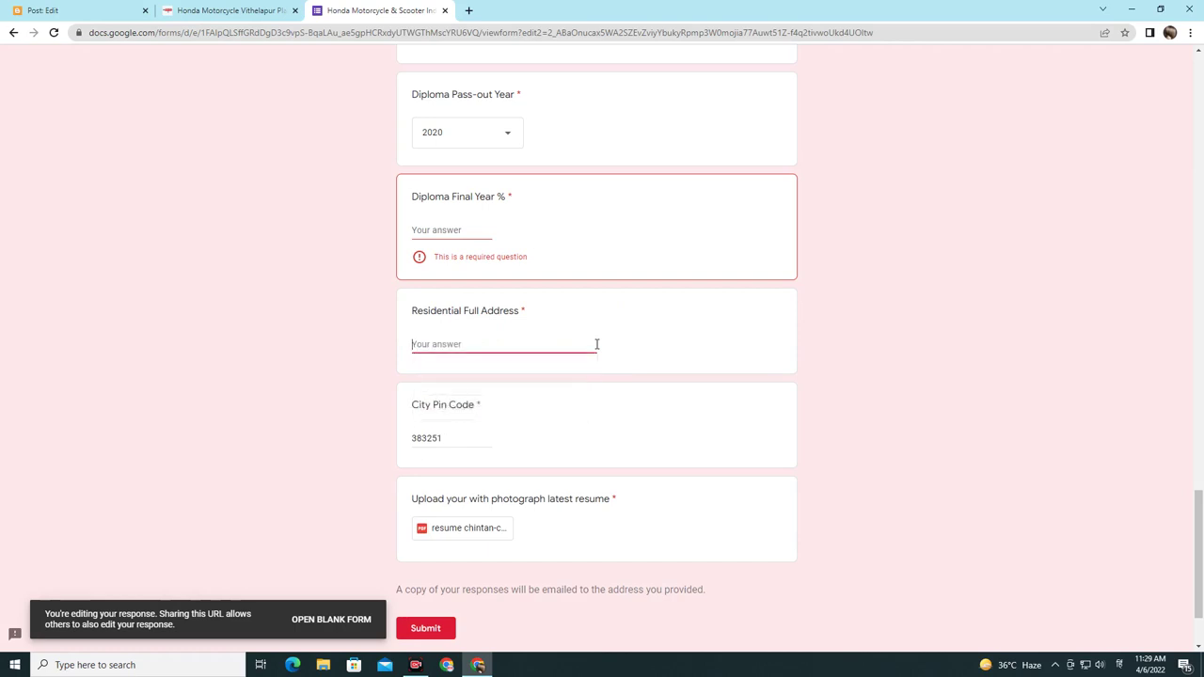
# Step: Delete the existing answer to the City Pin Code question
pyautogui.scroll(-2, 553, 424)
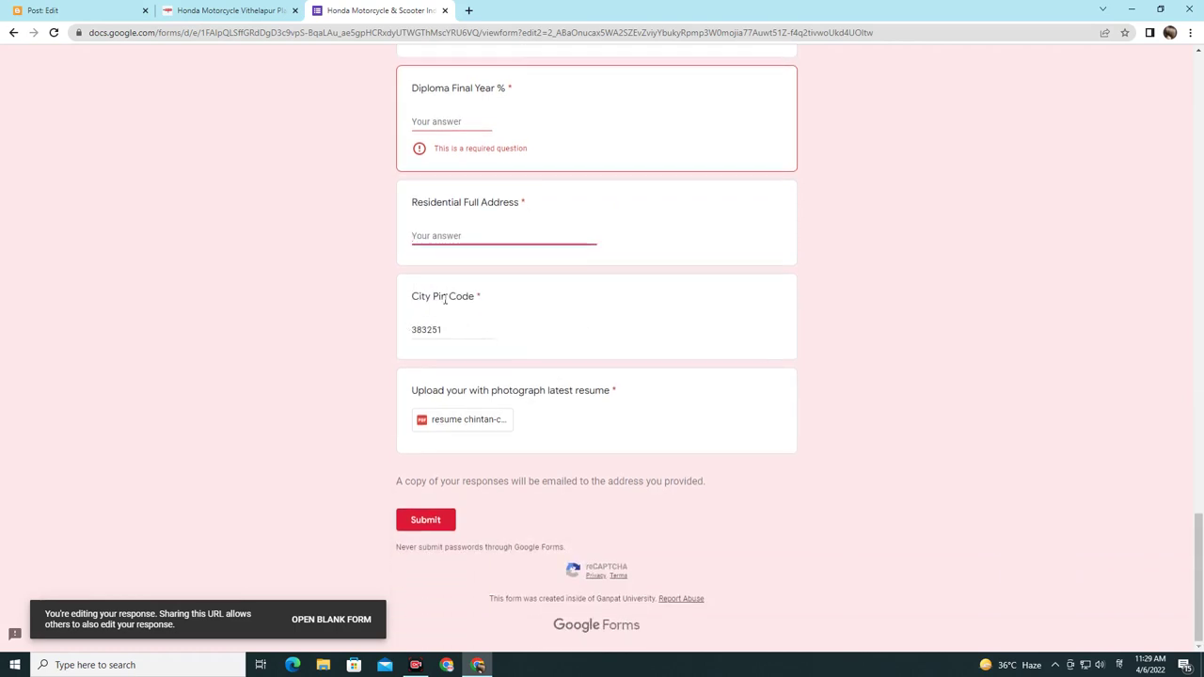
pyautogui.click(446, 332)
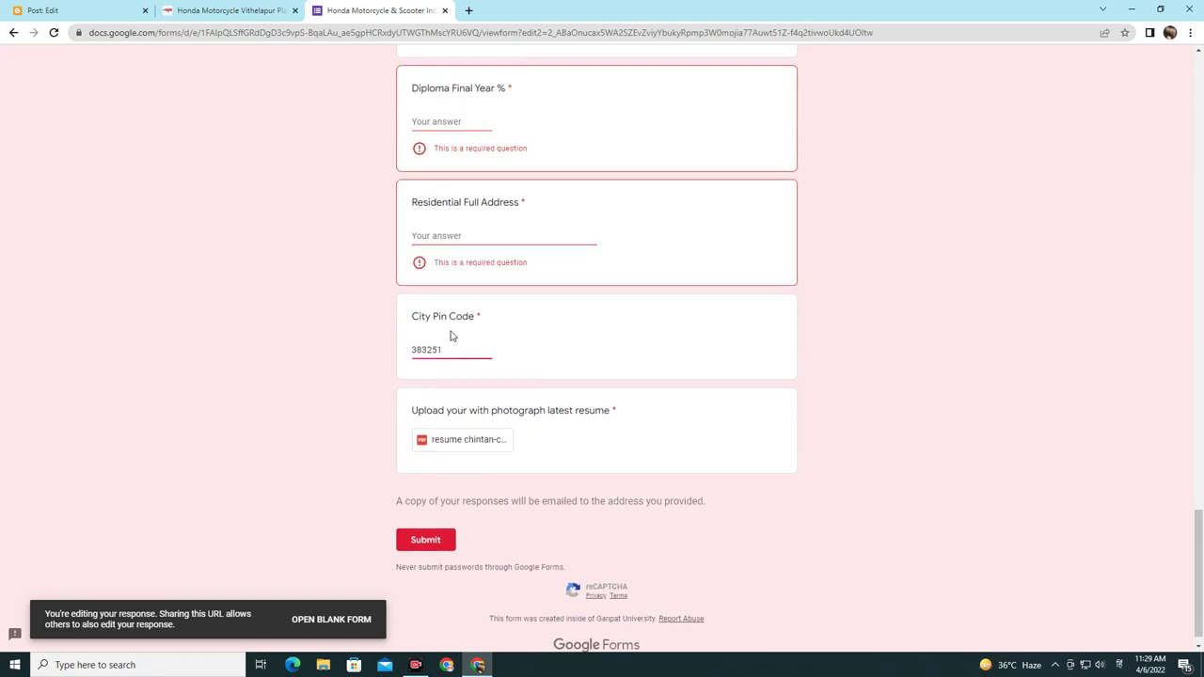
pyautogui.press('BackSpace')
pyautogui.press('BackSpace')
pyautogui.press('BackSpace')
pyautogui.press('BackSpace')
pyautogui.press('BackSpace')
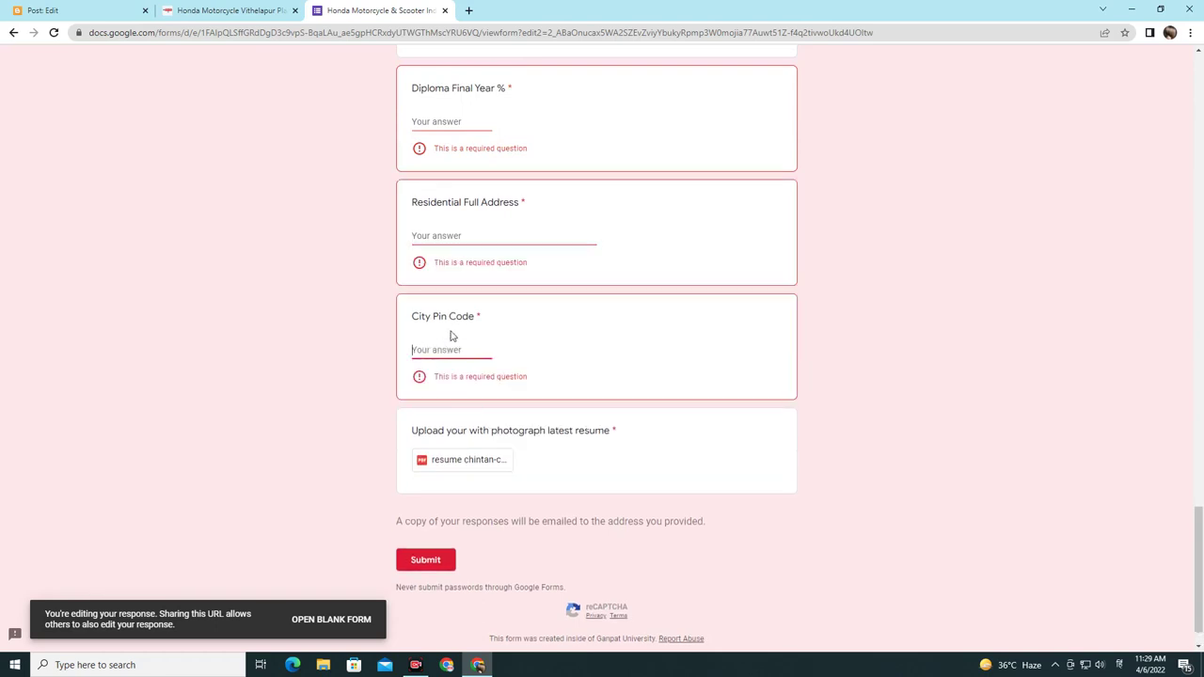
# Step: Sketch a large red page outline beside the resume upload question with a circled scribble above and short lines inside, and clear the sketch
pyautogui.scroll(-1, 788, 392)
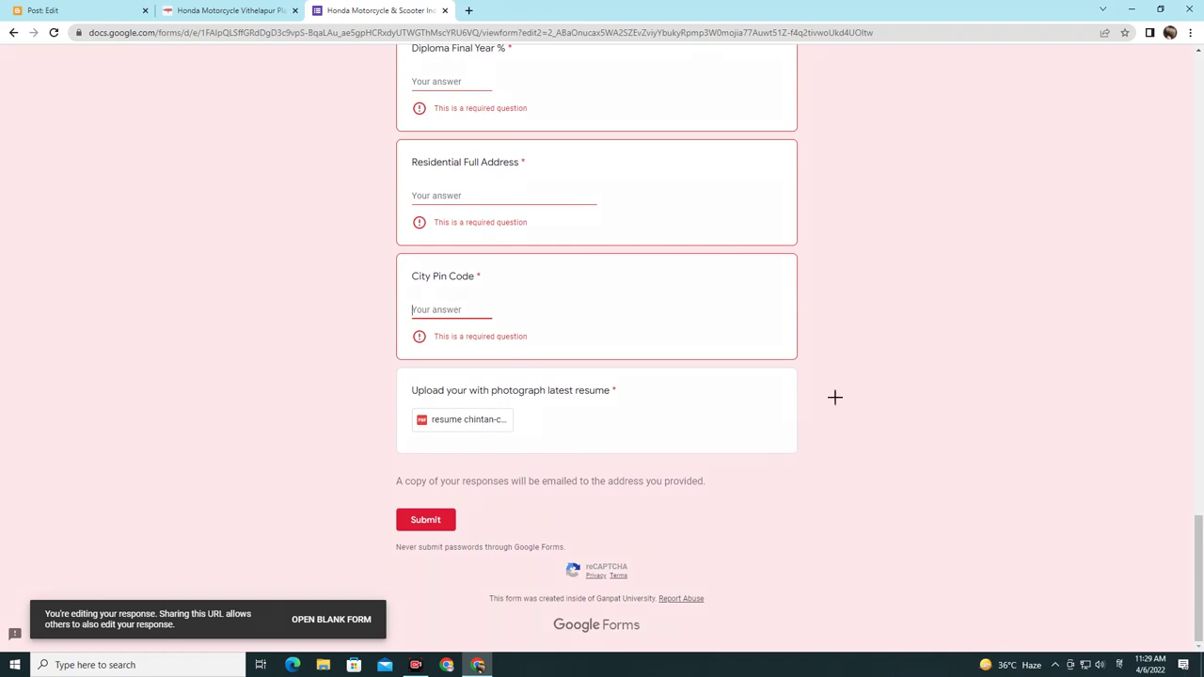
pyautogui.moveTo(891, 152)
pyautogui.mouseDown()
pyautogui.moveTo(911, 386)
pyautogui.moveTo(1139, 456)
pyautogui.mouseUp()
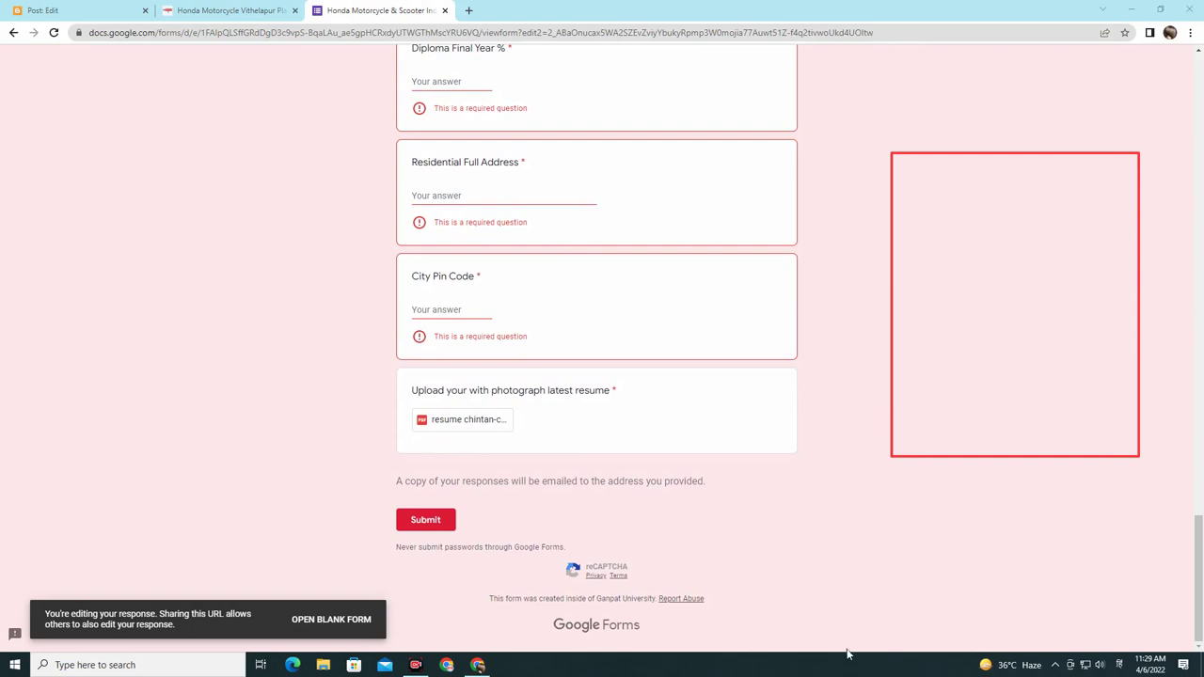
pyautogui.moveTo(927, 109)
pyautogui.mouseDown()
pyautogui.moveTo(960, 129)
pyautogui.moveTo(976, 116)
pyautogui.moveTo(996, 146)
pyautogui.moveTo(952, 150)
pyautogui.mouseUp()
pyautogui.moveTo(999, 97)
pyautogui.mouseDown()
pyautogui.moveTo(978, 158)
pyautogui.moveTo(1004, 127)
pyautogui.mouseUp()
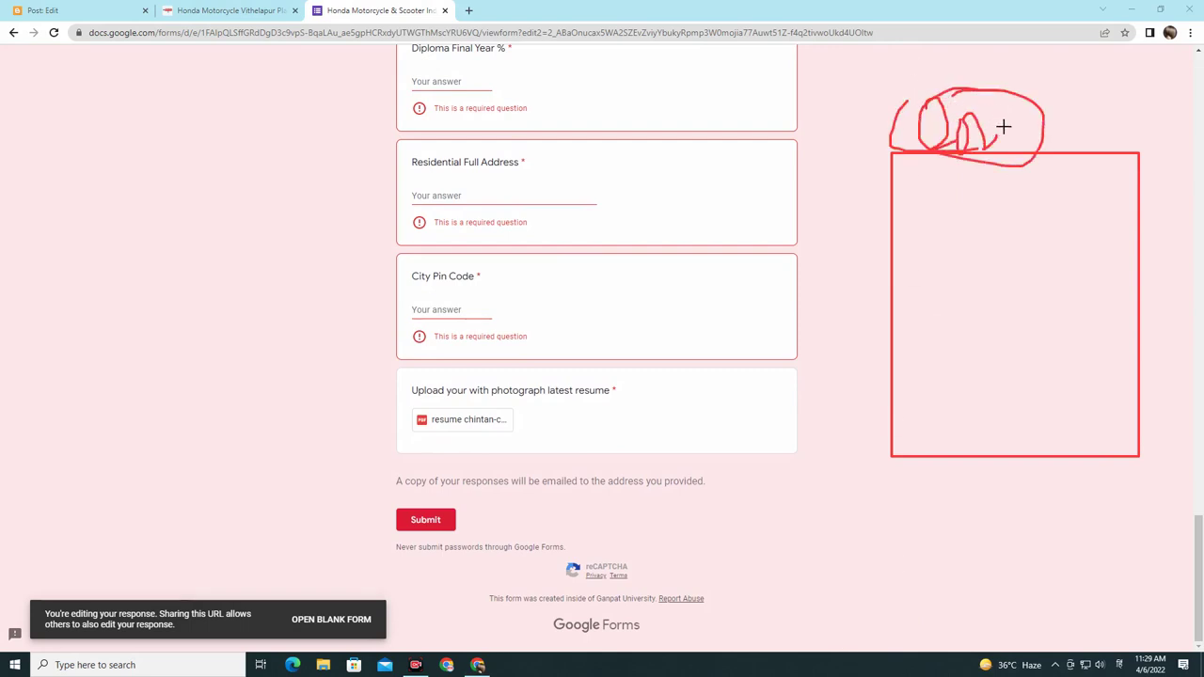
pyautogui.moveTo(931, 239); pyautogui.dragTo(1065, 229)
pyautogui.moveTo(1043, 294); pyautogui.dragTo(1068, 293)
pyautogui.moveTo(972, 340); pyautogui.dragTo(1006, 337)
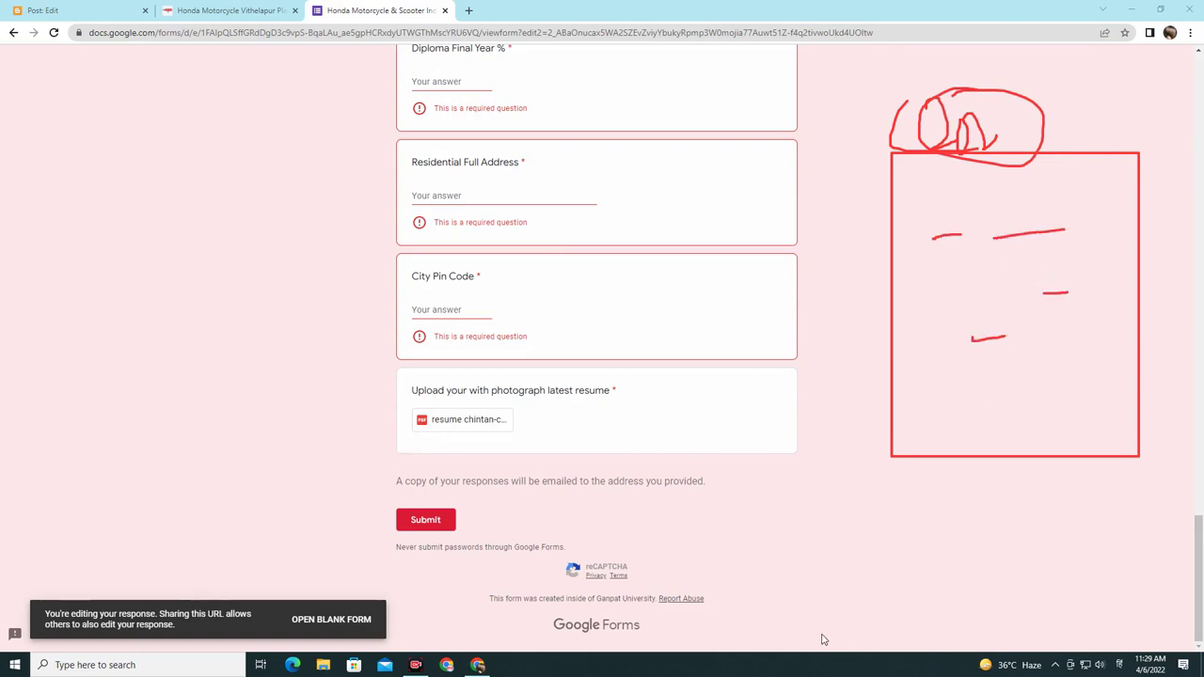
pyautogui.press('Escape')
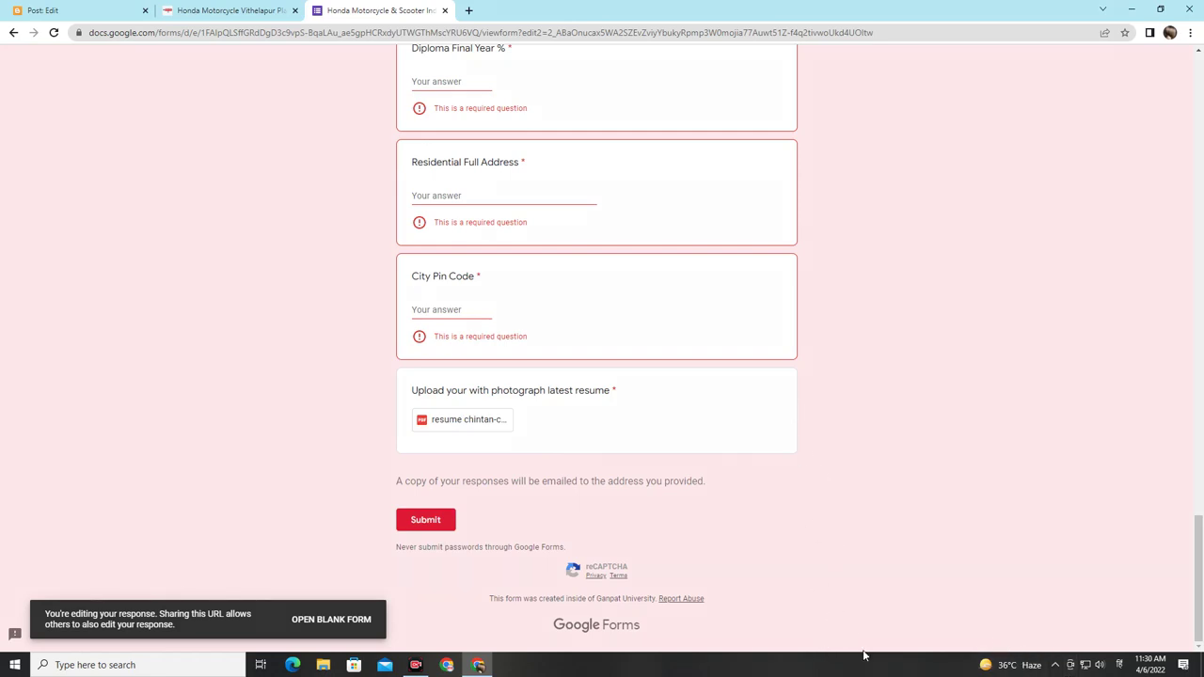
# Step: Draw four stacked red rectangles in the blank area beside the form, with a narrow rectangle inside the lowest one
pyautogui.moveTo(879, 109)
pyautogui.mouseDown()
pyautogui.moveTo(881, 140)
pyautogui.moveTo(1140, 157)
pyautogui.mouseUp()
pyautogui.moveTo(891, 190)
pyautogui.mouseDown()
pyautogui.moveTo(988, 226)
pyautogui.moveTo(1124, 229)
pyautogui.mouseUp()
pyautogui.moveTo(900, 268); pyautogui.dragTo(1098, 294)
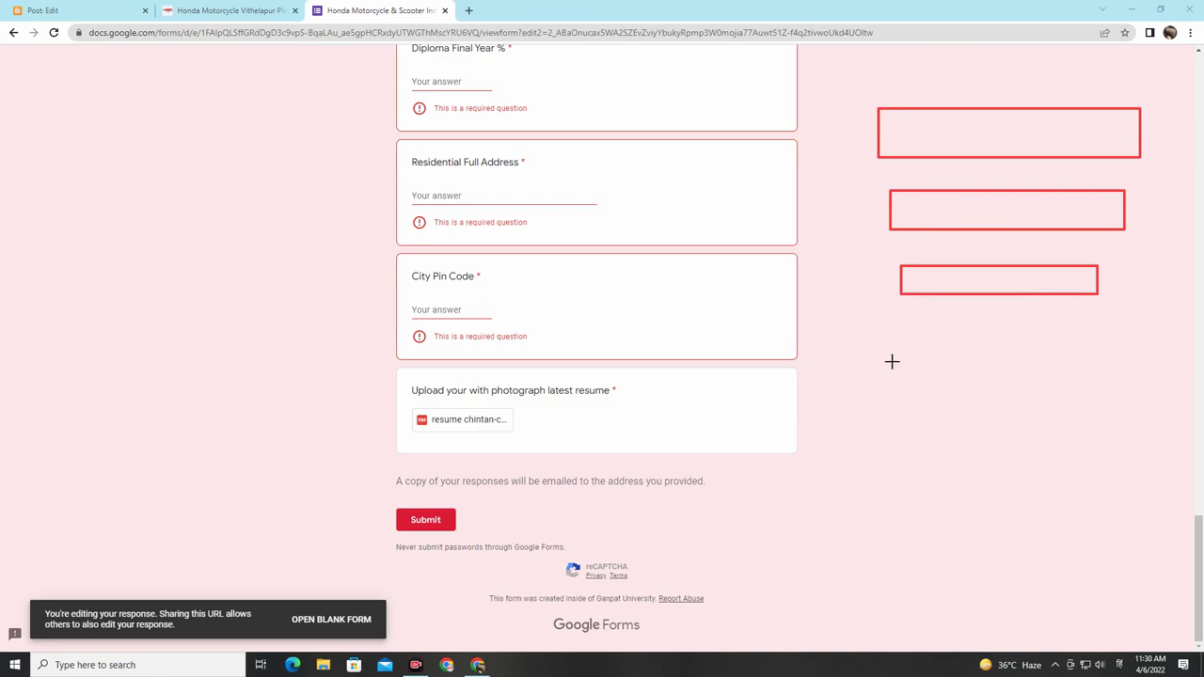
pyautogui.moveTo(832, 325); pyautogui.dragTo(1195, 414)
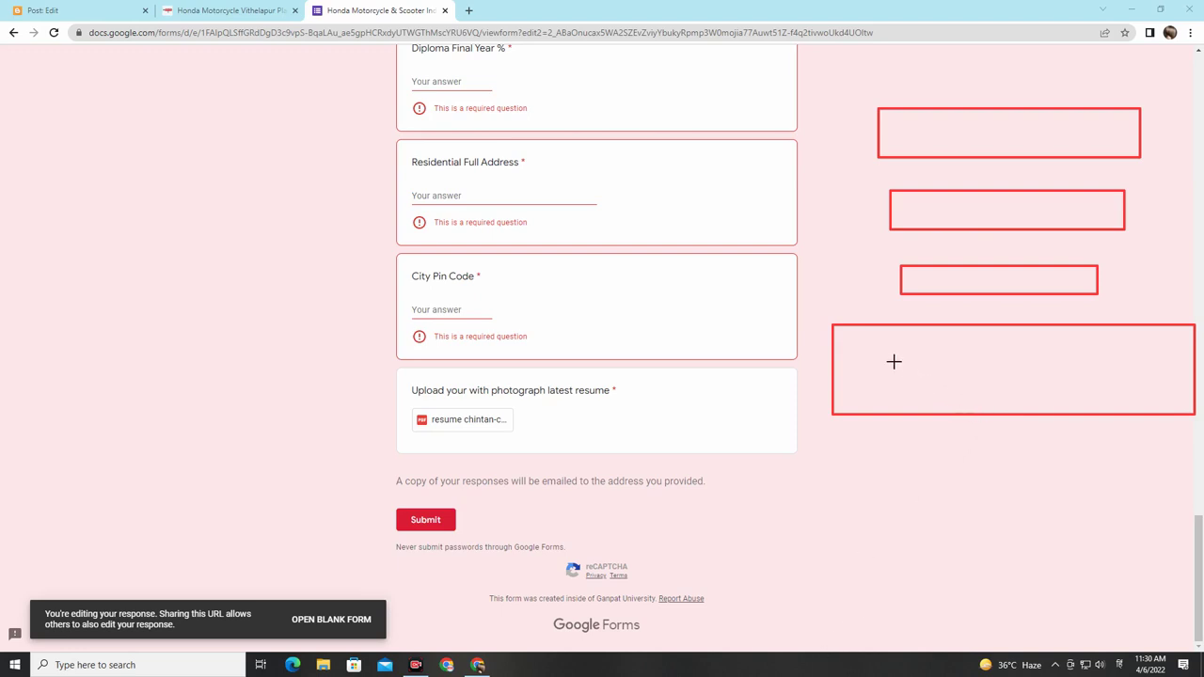
pyautogui.moveTo(851, 338); pyautogui.dragTo(1180, 363)
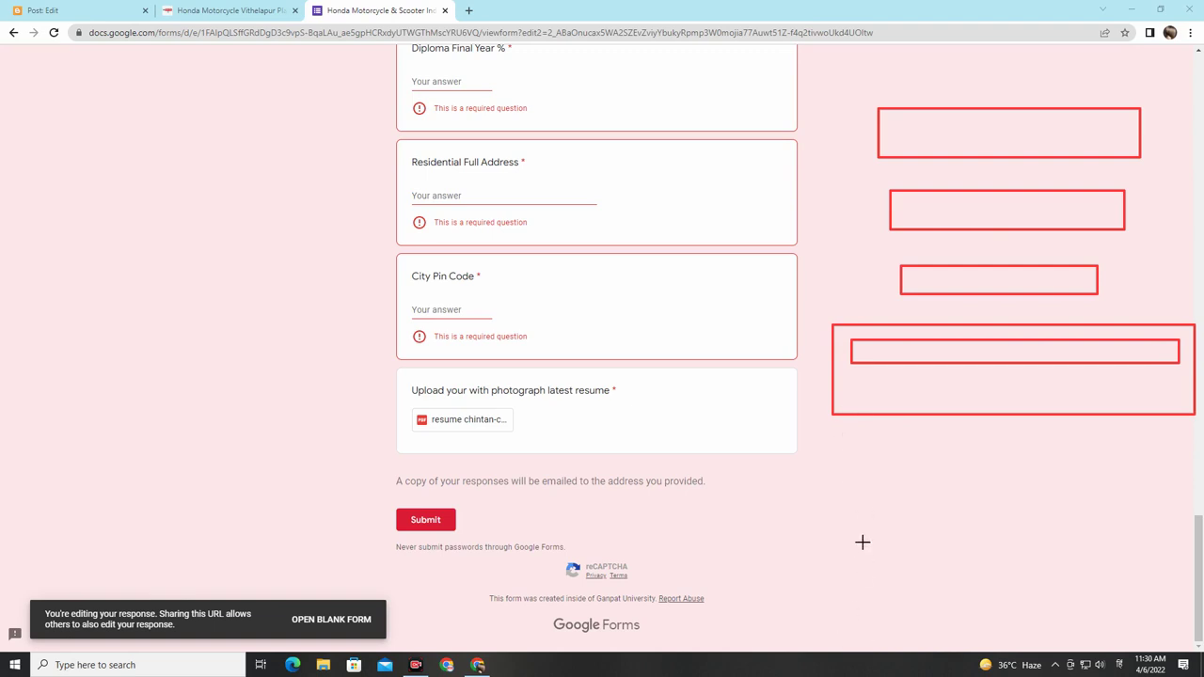
# Step: Handwrite "YOU" in red below the rectangles with an arrow to a small box, and encircle the whole note
pyautogui.moveTo(842, 471); pyautogui.dragTo(861, 519)
pyautogui.moveTo(890, 471)
pyautogui.mouseDown()
pyautogui.moveTo(903, 495)
pyautogui.moveTo(935, 476)
pyautogui.moveTo(971, 485)
pyautogui.moveTo(959, 500)
pyautogui.mouseUp()
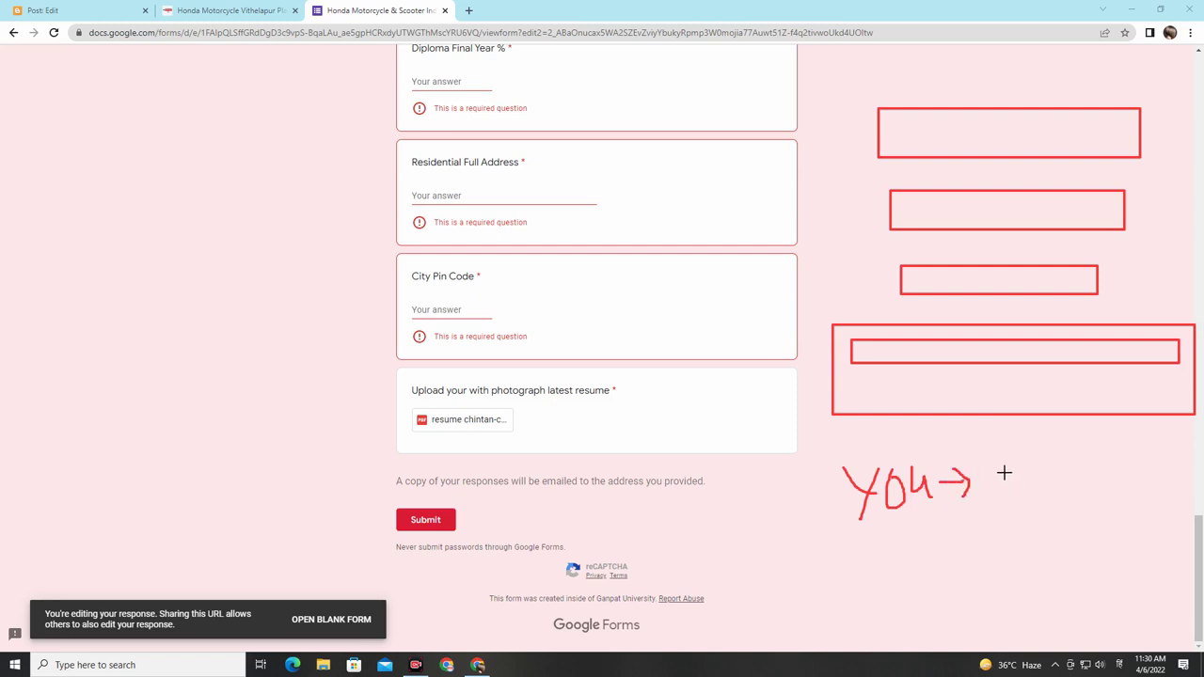
pyautogui.moveTo(997, 461)
pyautogui.mouseDown()
pyautogui.moveTo(1029, 460)
pyautogui.moveTo(1062, 492)
pyautogui.moveTo(975, 489)
pyautogui.moveTo(1026, 461)
pyautogui.mouseUp()
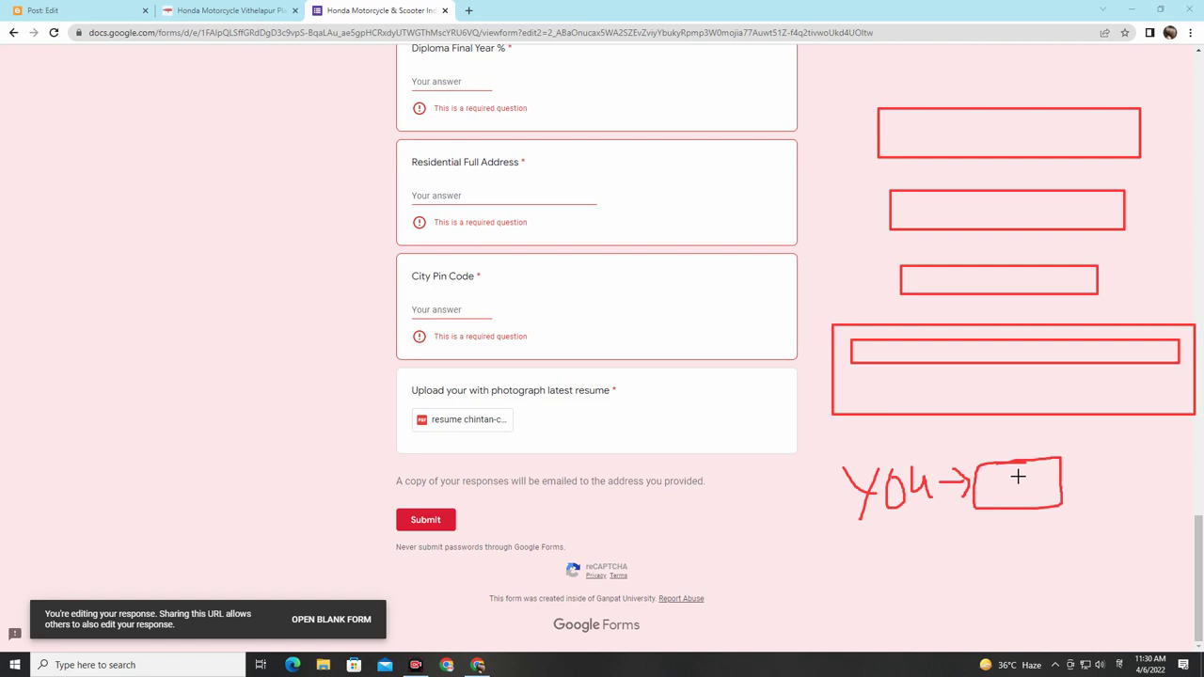
pyautogui.moveTo(779, 534)
pyautogui.mouseDown()
pyautogui.moveTo(890, 536)
pyautogui.moveTo(1157, 503)
pyautogui.moveTo(1029, 450)
pyautogui.moveTo(806, 476)
pyautogui.moveTo(790, 537)
pyautogui.mouseUp()
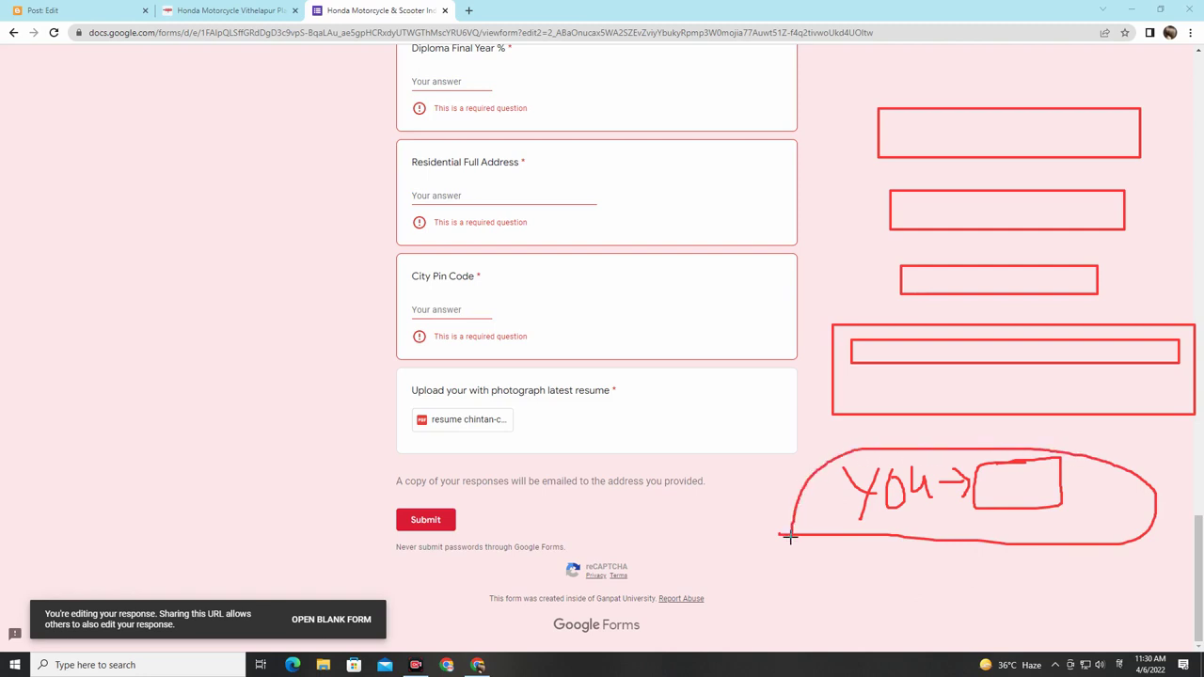
# Step: Scribble circled red letters in the blank area across the form, add an arrow and line beneath, and clear all markings
pyautogui.moveTo(108, 184)
pyautogui.mouseDown()
pyautogui.moveTo(72, 172)
pyautogui.moveTo(104, 245)
pyautogui.moveTo(218, 190)
pyautogui.mouseUp()
pyautogui.click(151, 192)
pyautogui.moveTo(170, 143)
pyautogui.mouseDown()
pyautogui.moveTo(215, 301)
pyautogui.moveTo(158, 158)
pyautogui.mouseUp()
pyautogui.moveTo(32, 358); pyautogui.dragTo(96, 363)
pyautogui.moveTo(79, 335)
pyautogui.mouseDown()
pyautogui.moveTo(88, 345)
pyautogui.moveTo(77, 386)
pyautogui.moveTo(226, 372)
pyautogui.mouseUp()
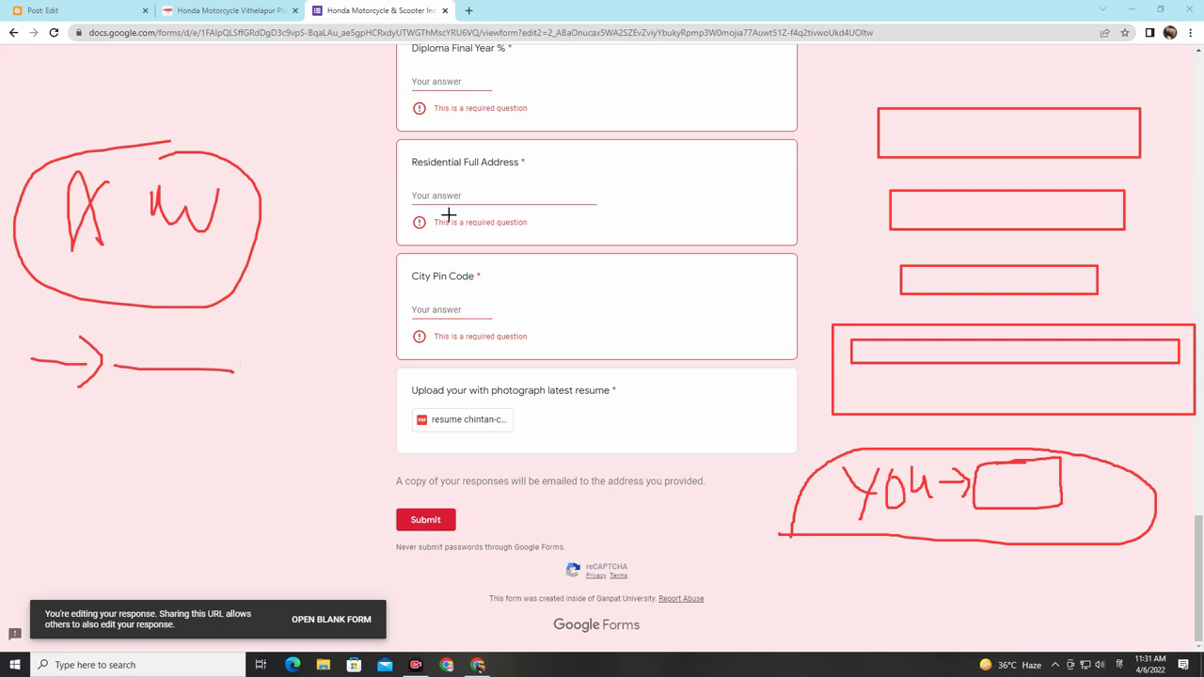
pyautogui.moveTo(110, 387)
pyautogui.mouseDown()
pyautogui.moveTo(124, 449)
pyautogui.moveTo(144, 443)
pyautogui.mouseUp()
pyautogui.moveTo(161, 423); pyautogui.dragTo(170, 431)
pyautogui.press('Escape')
pyautogui.scroll(10, 789, 572)
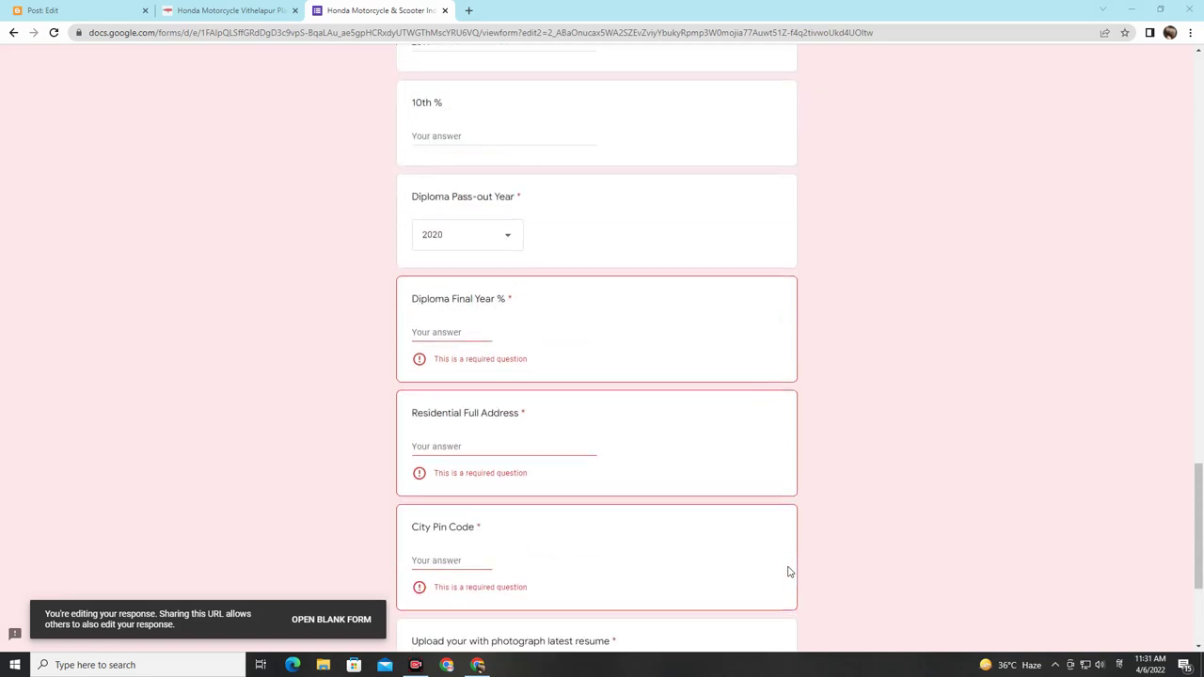
pyautogui.scroll(8, 789, 572)
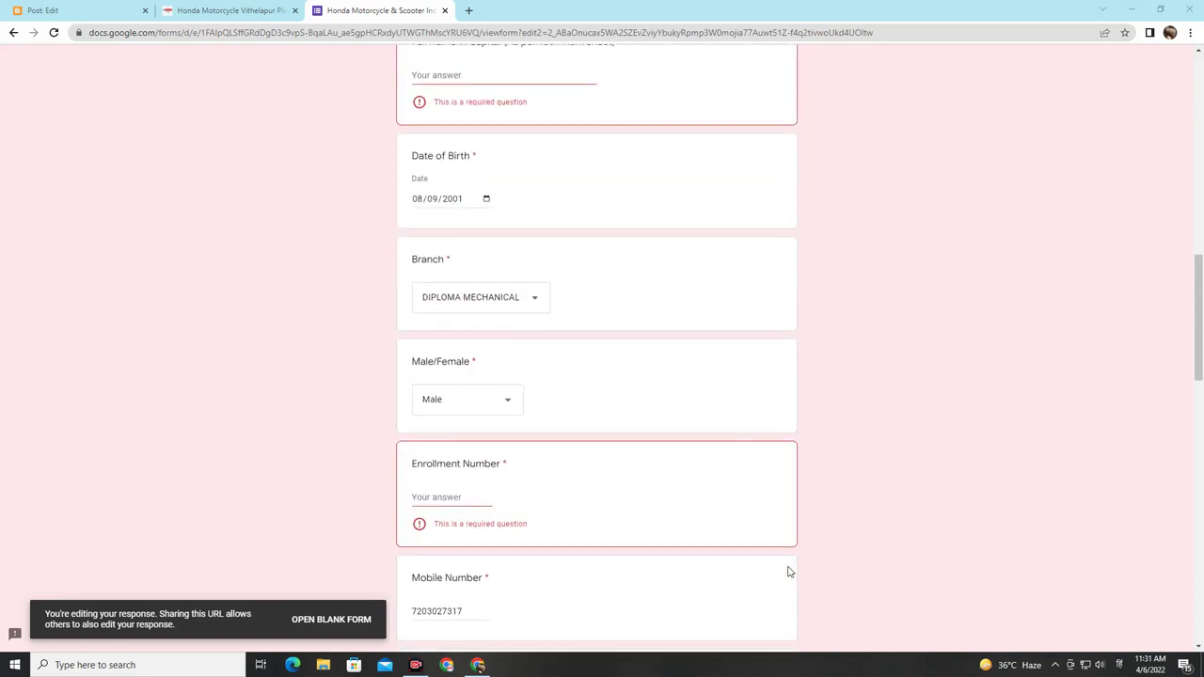